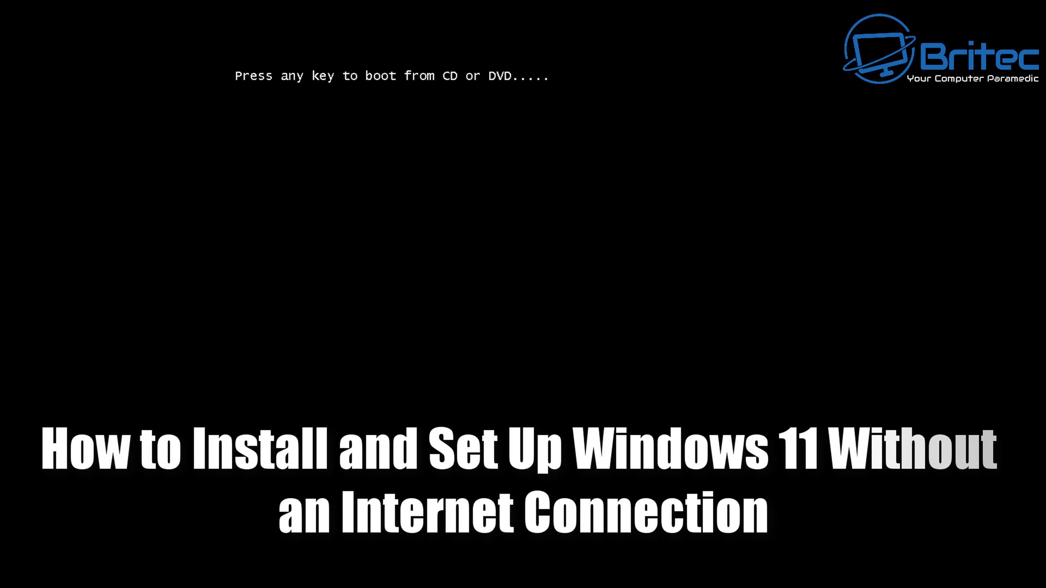
# - Boot from the installation disc and start installing Windows 11 Home with the preset language settings and no product key
pyautogui.press('Return')
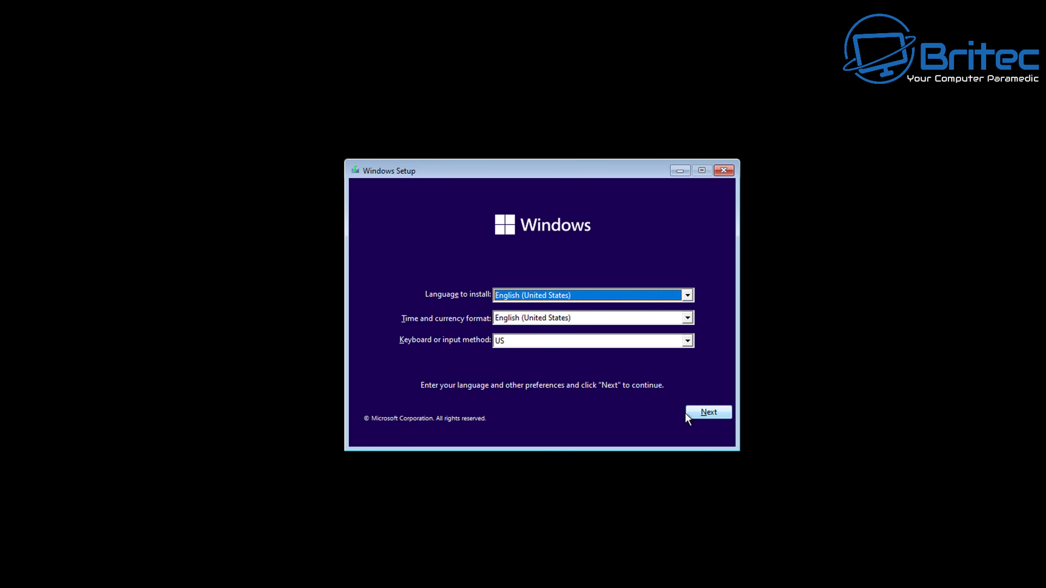
pyautogui.click(713, 415)
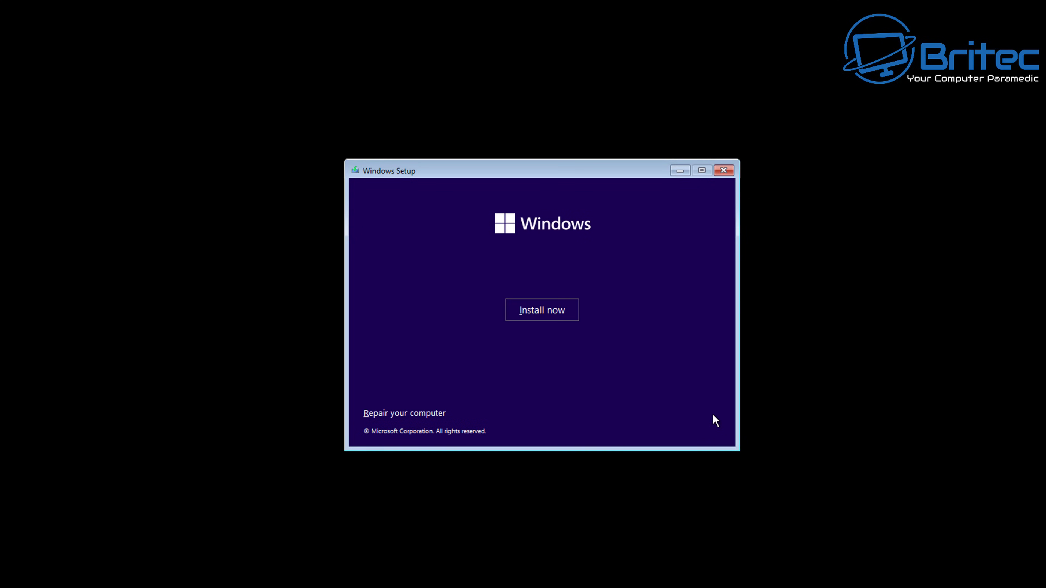
pyautogui.click(550, 312)
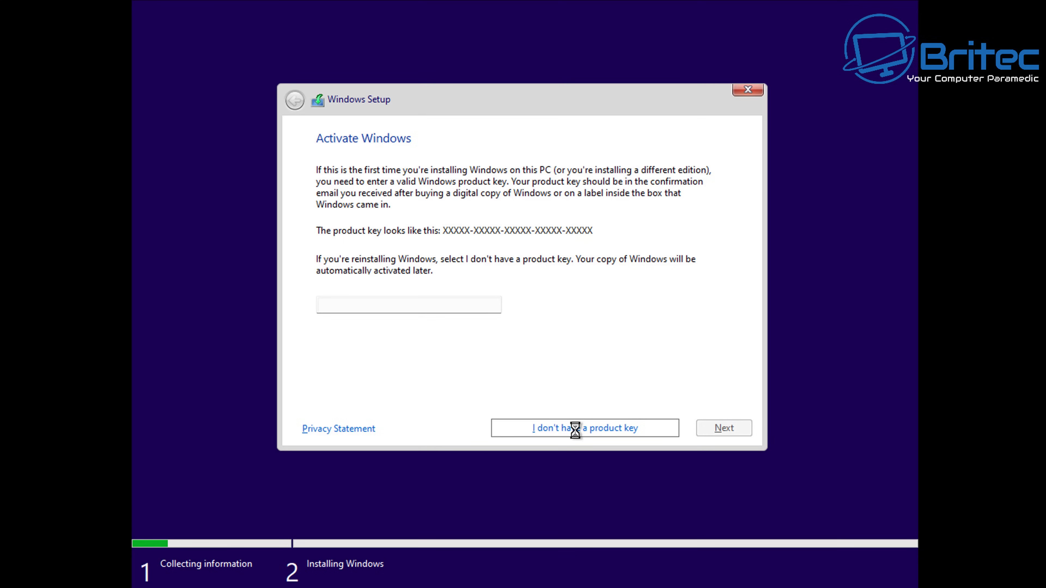
pyautogui.click(575, 429)
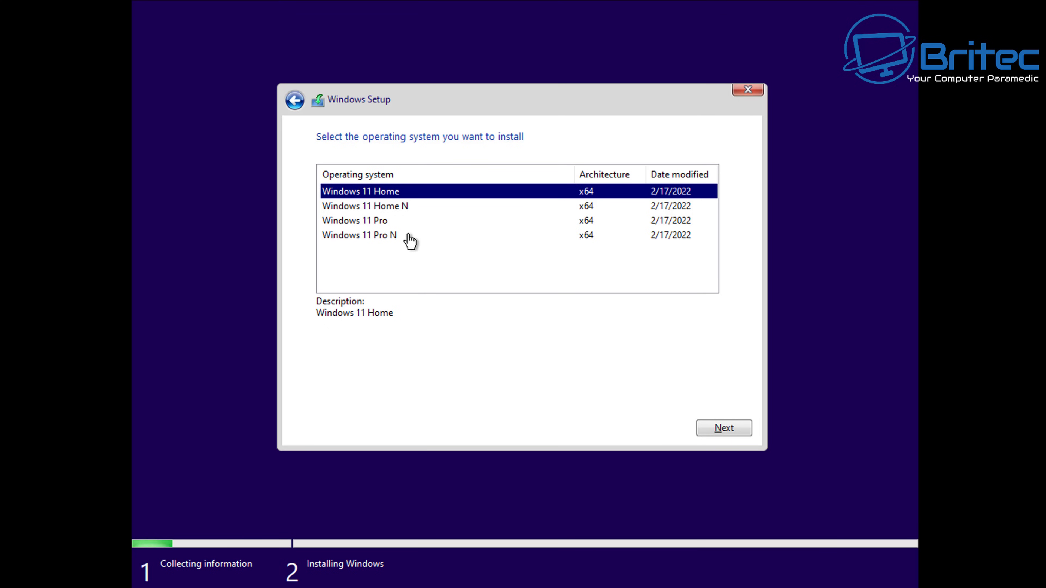
pyautogui.click(725, 433)
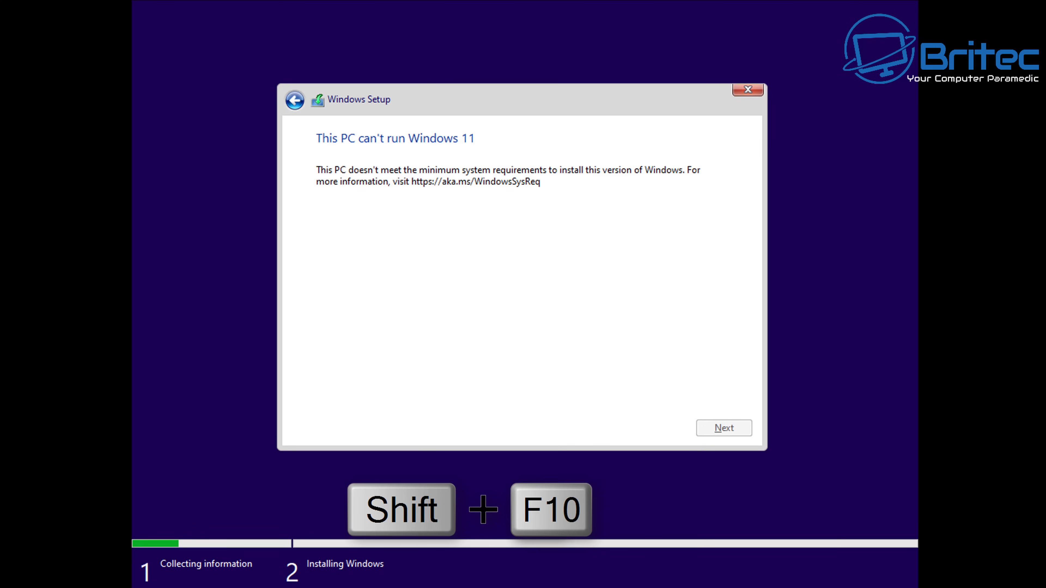
# - Open a command prompt over the setup and run regedit to launch the Registry Editor
pyautogui.hotkey('shift', 'F10')
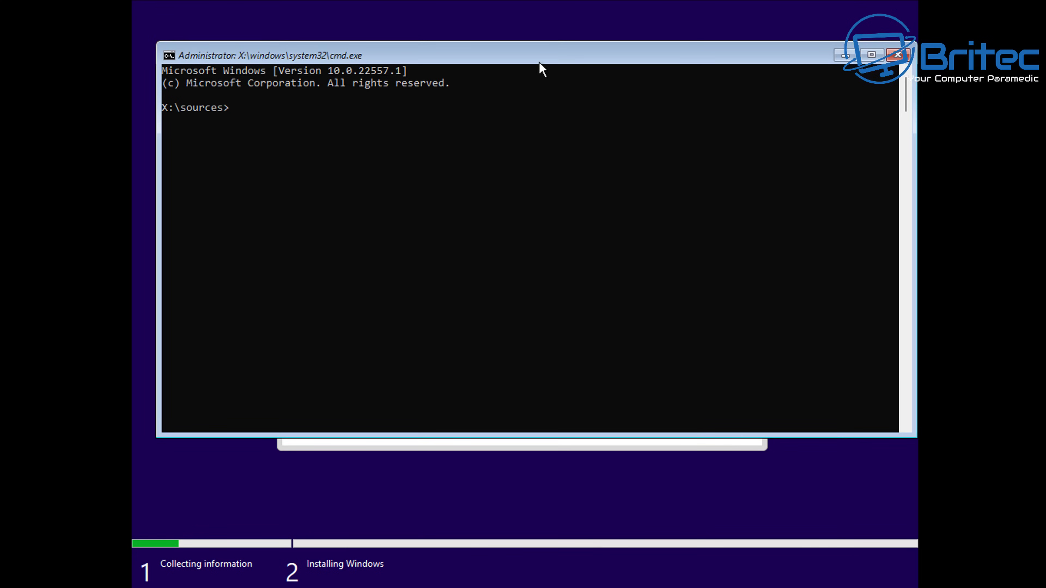
pyautogui.moveTo(541, 63); pyautogui.dragTo(532, 110)
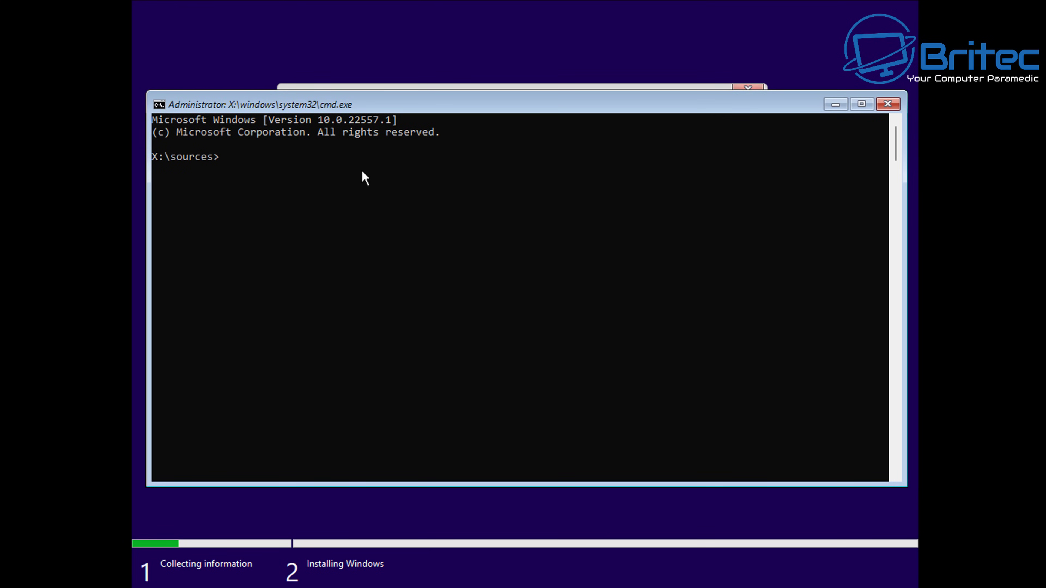
pyautogui.write('regedit')
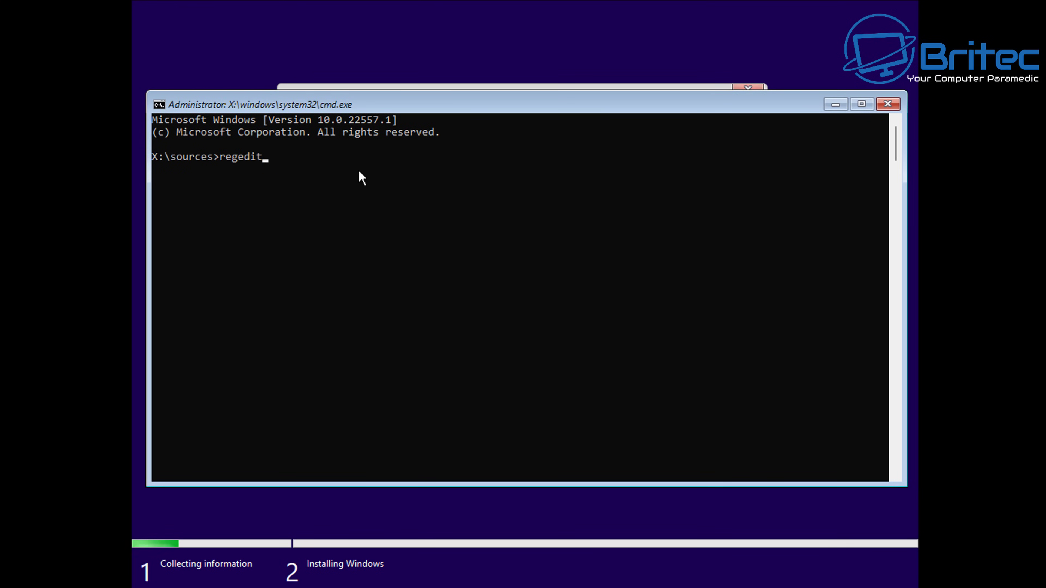
pyautogui.press('Return')
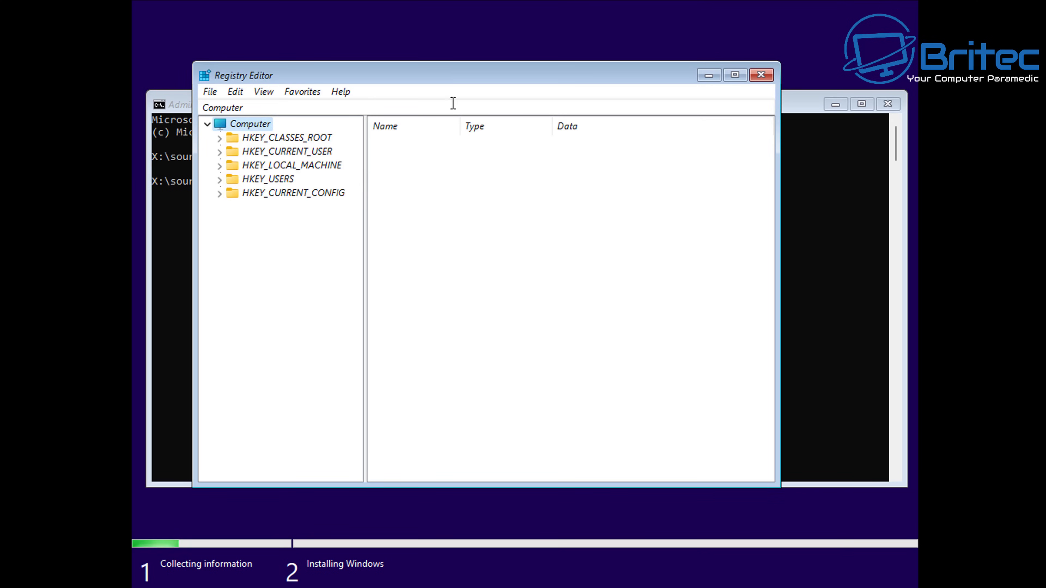
pyautogui.moveTo(460, 71); pyautogui.dragTo(489, 78)
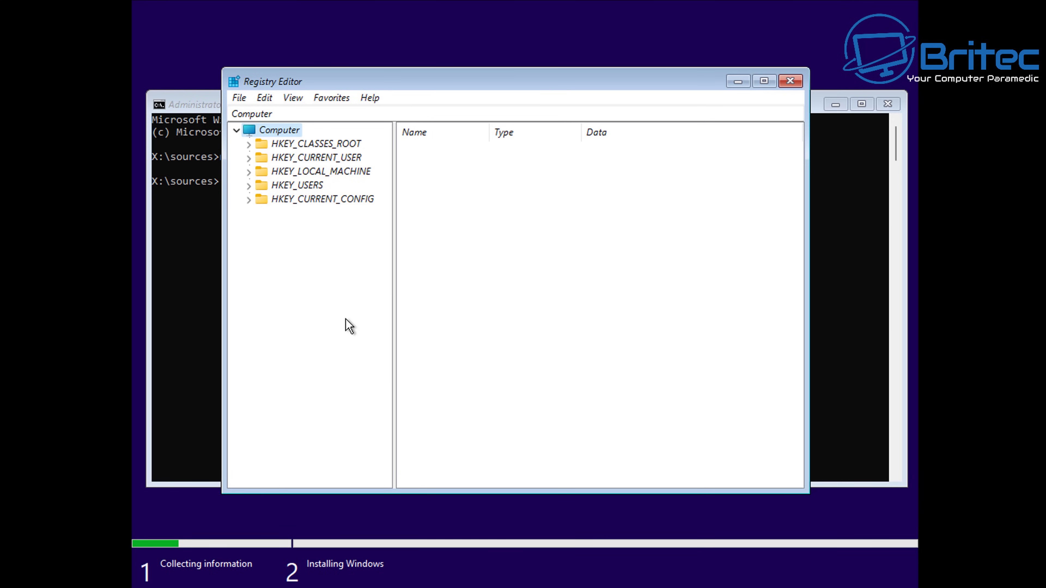
# - Expand the registry tree to HKEY_LOCAL_MACHINE\SYSTEM\Setup and show its subkeys
pyautogui.click(314, 173)
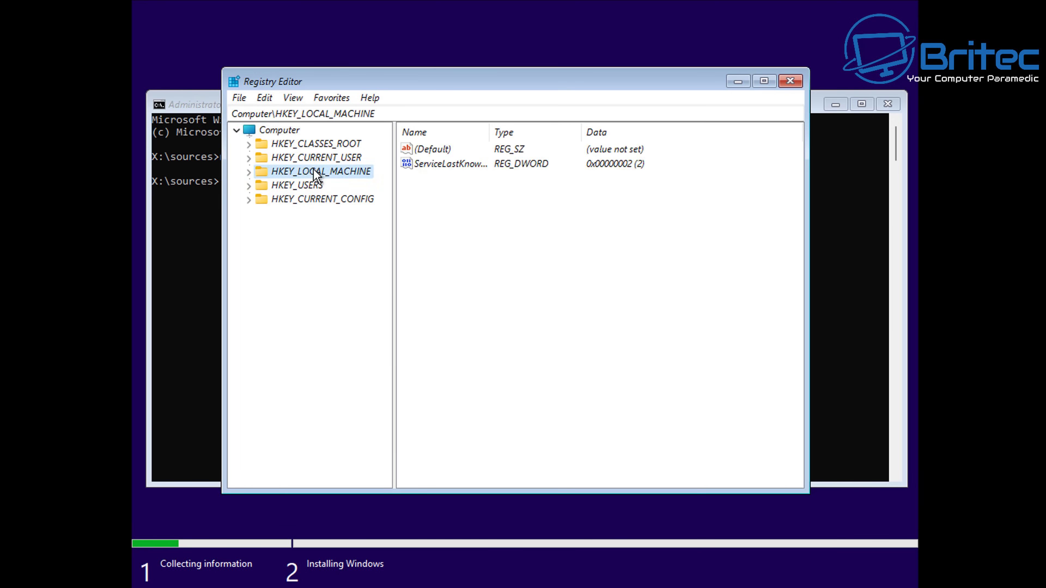
pyautogui.click(250, 172)
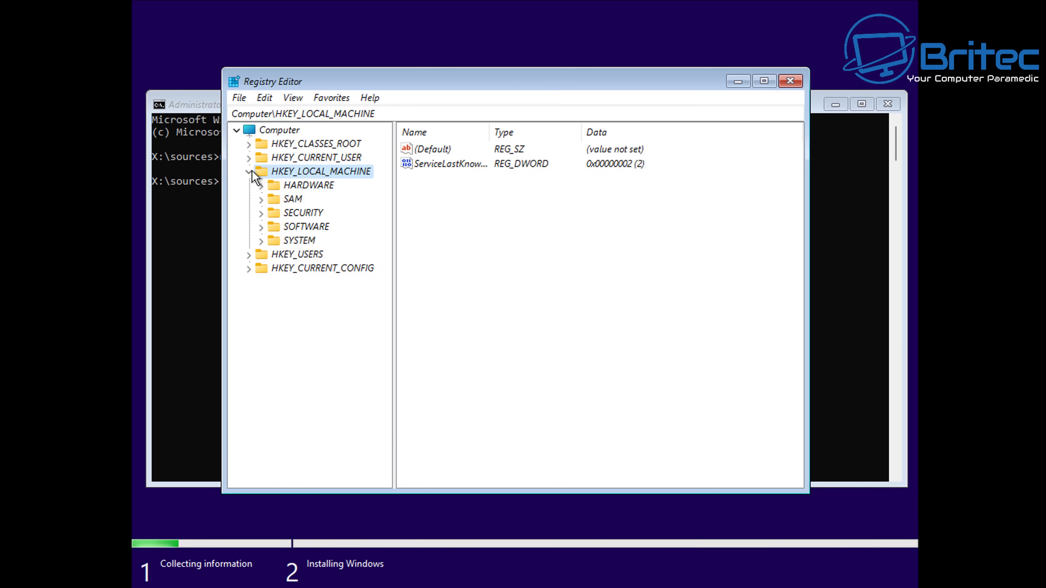
pyautogui.click(297, 241)
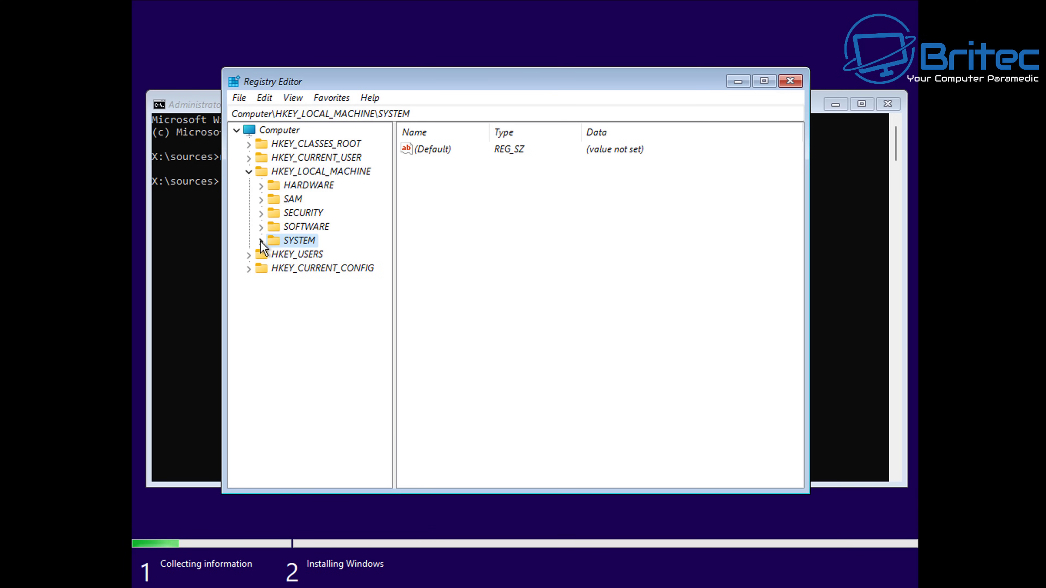
pyautogui.click(260, 240)
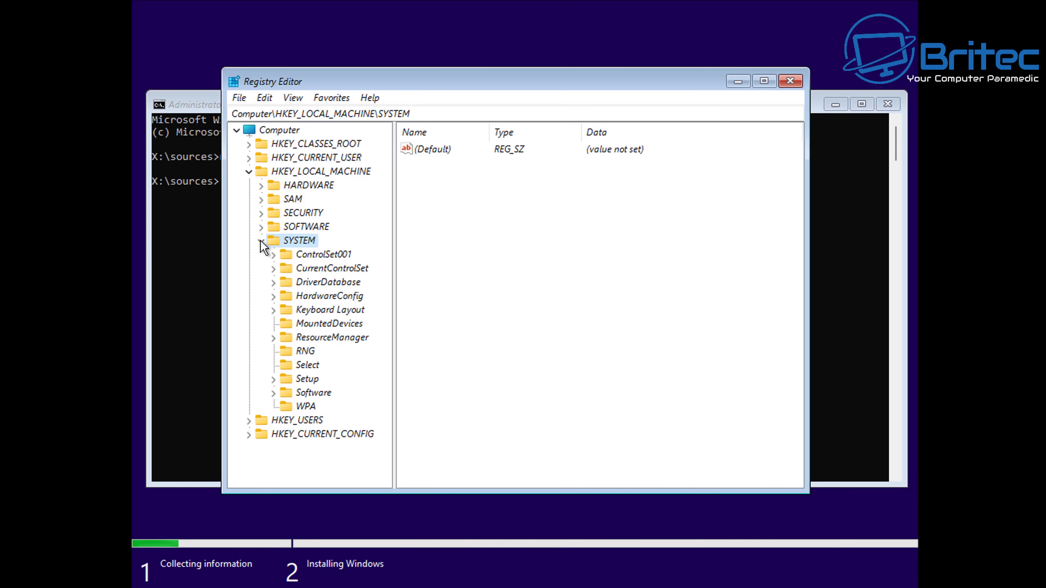
pyautogui.click(287, 380)
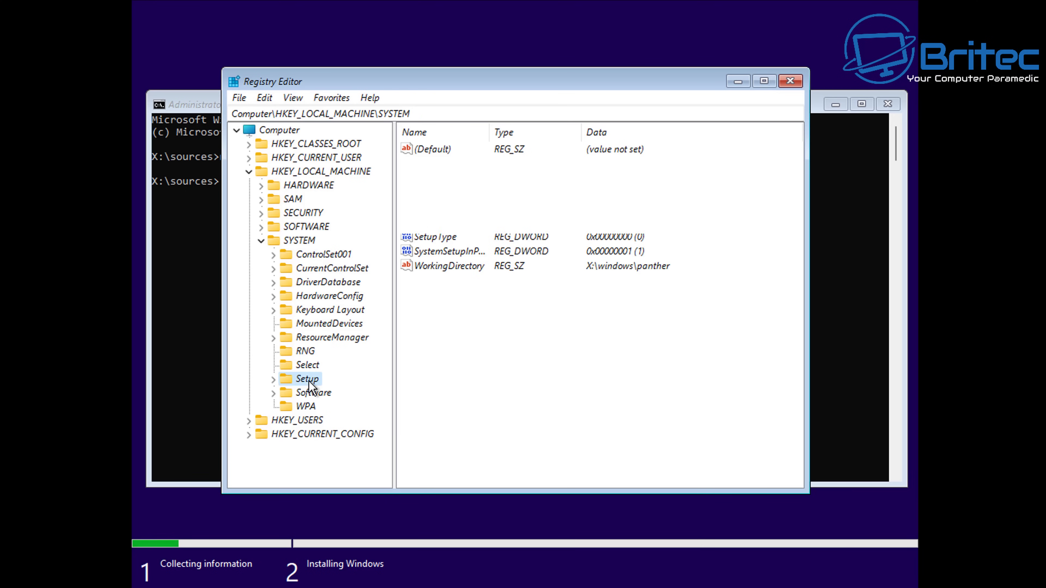
pyautogui.click(274, 380)
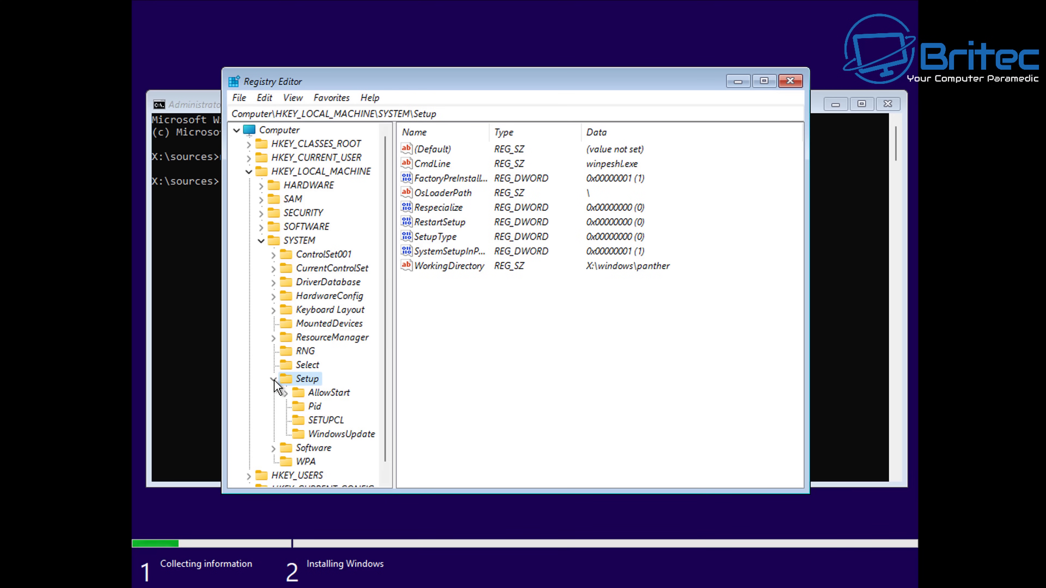
# - Create a new registry key named LabConfig under the Setup key
pyautogui.rightClick(304, 384)
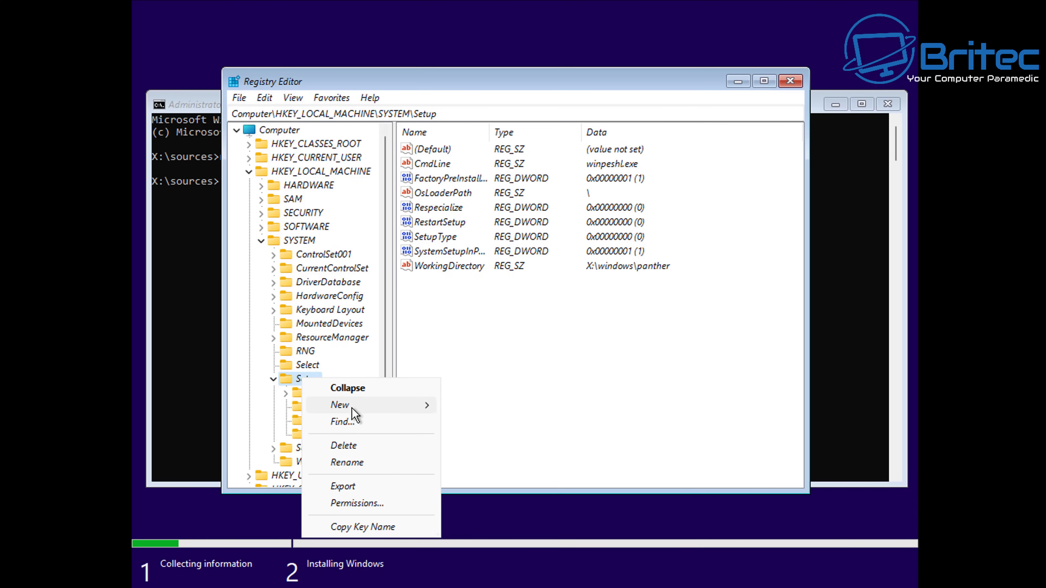
pyautogui.moveTo(353, 408)
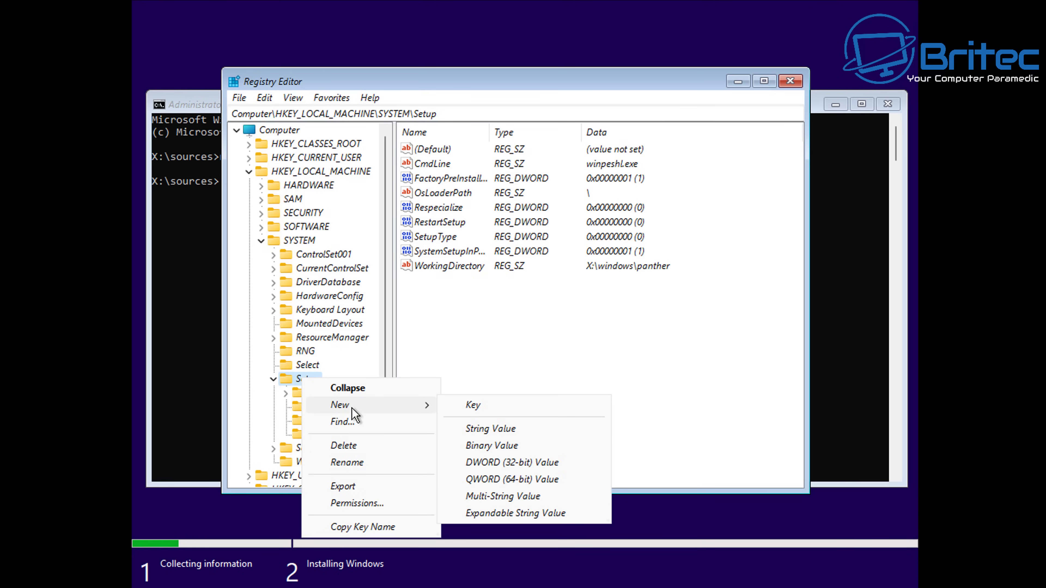
pyautogui.click(485, 410)
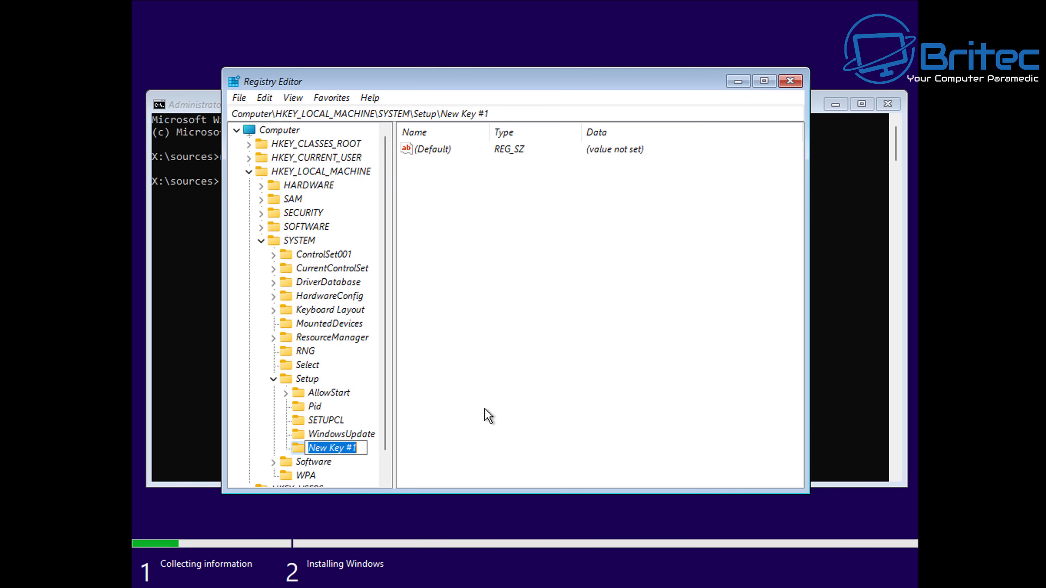
pyautogui.write('Lab')
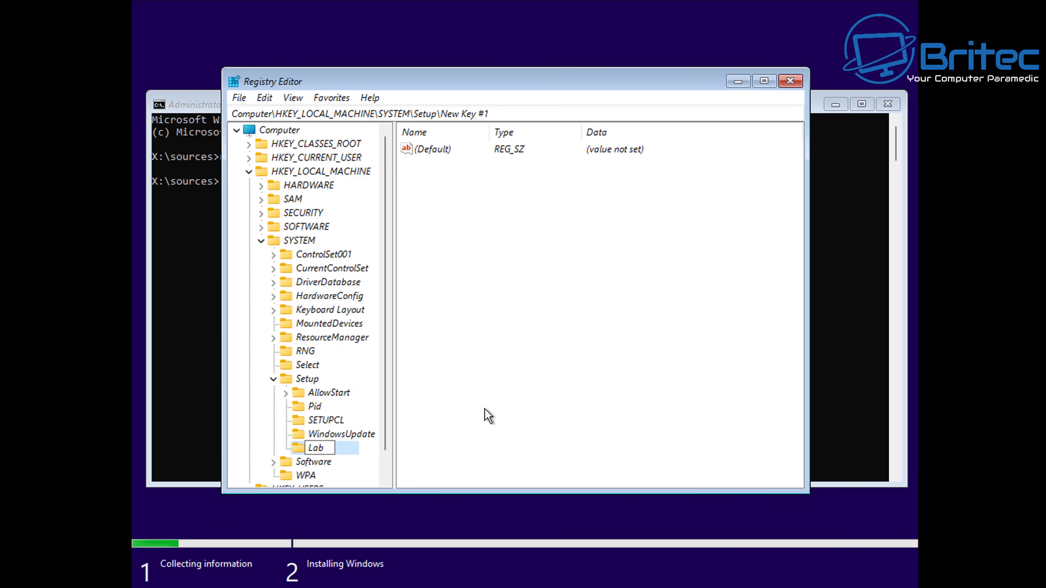
pyautogui.write('Config')
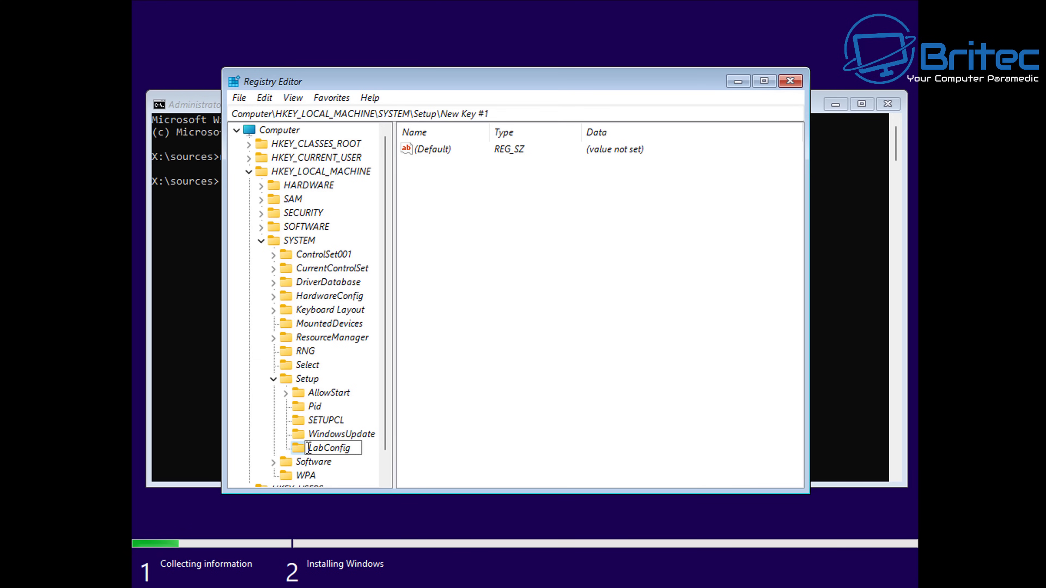
pyautogui.press('Return')
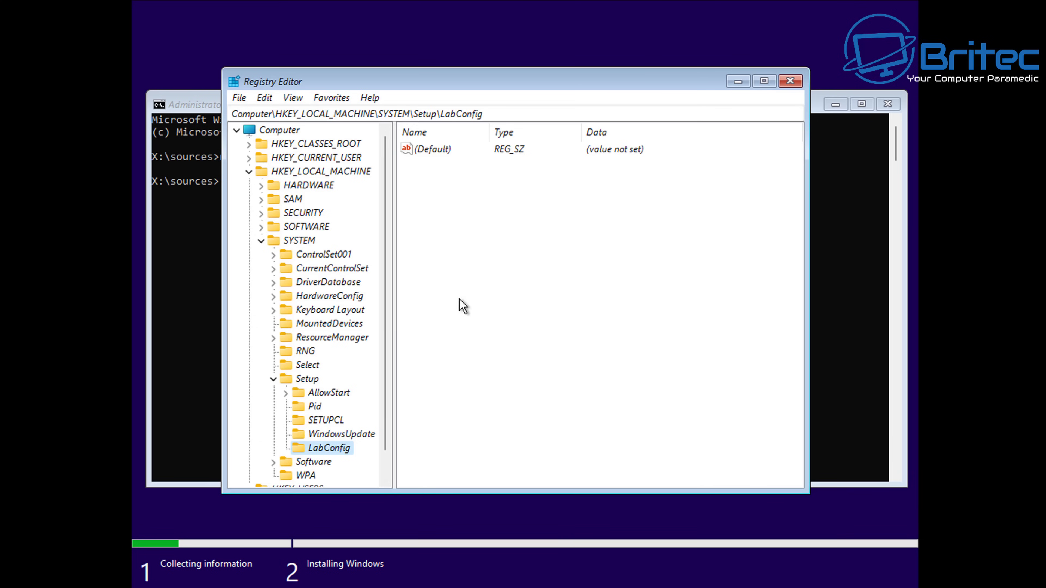
# - Create a DWORD (32-bit) value named BypassTPMCheck in the LabConfig key
pyautogui.rightClick(449, 291)
pyautogui.moveTo(500, 304)
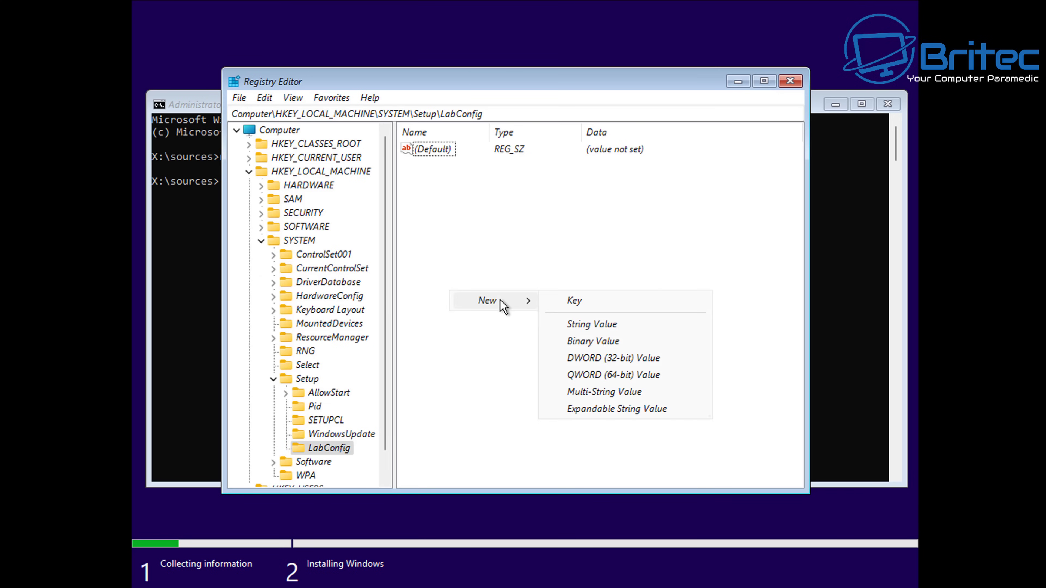
pyautogui.click(601, 358)
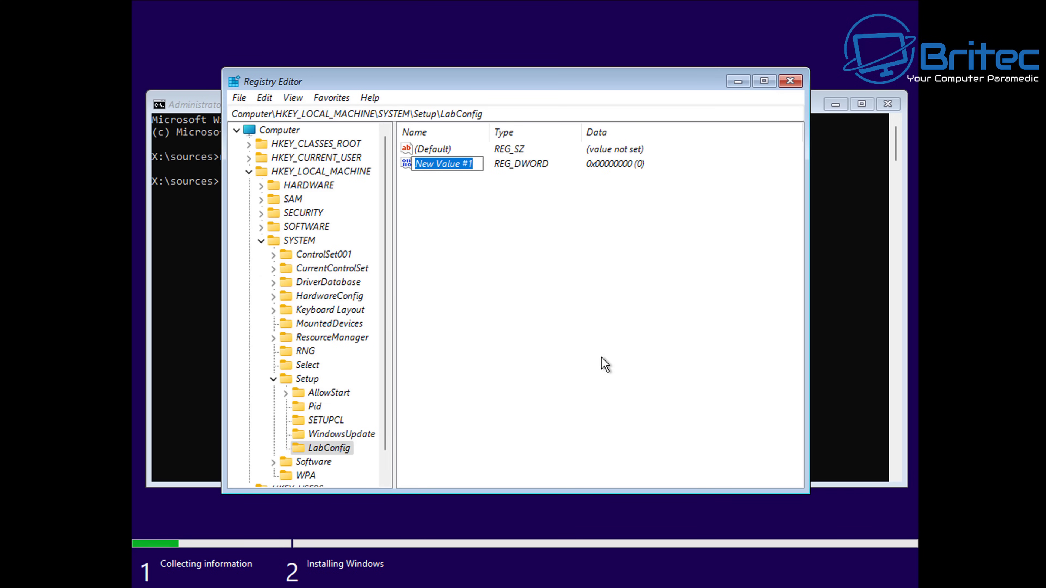
pyautogui.write('Bypass')
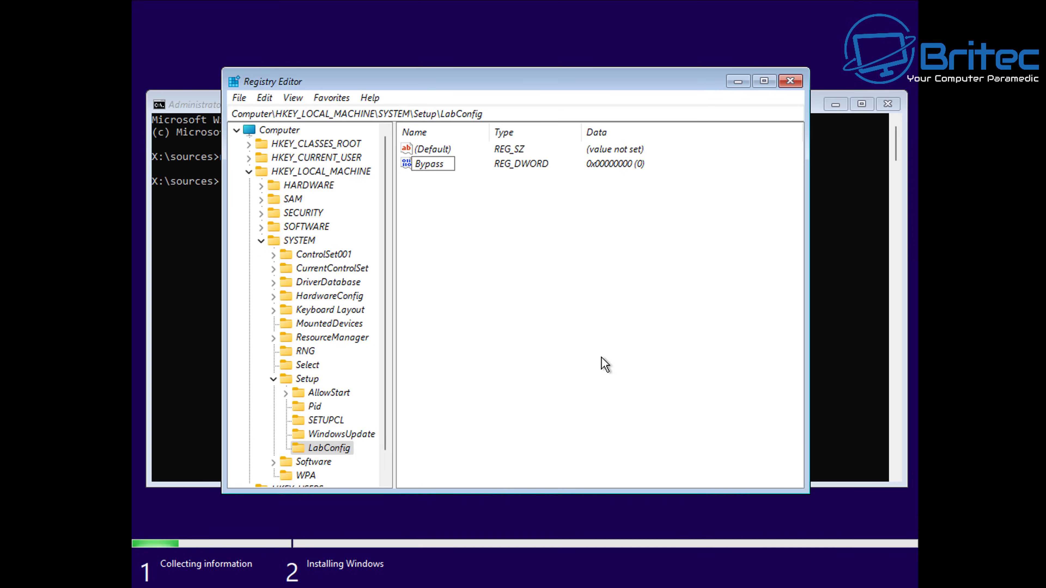
pyautogui.write('TPM')
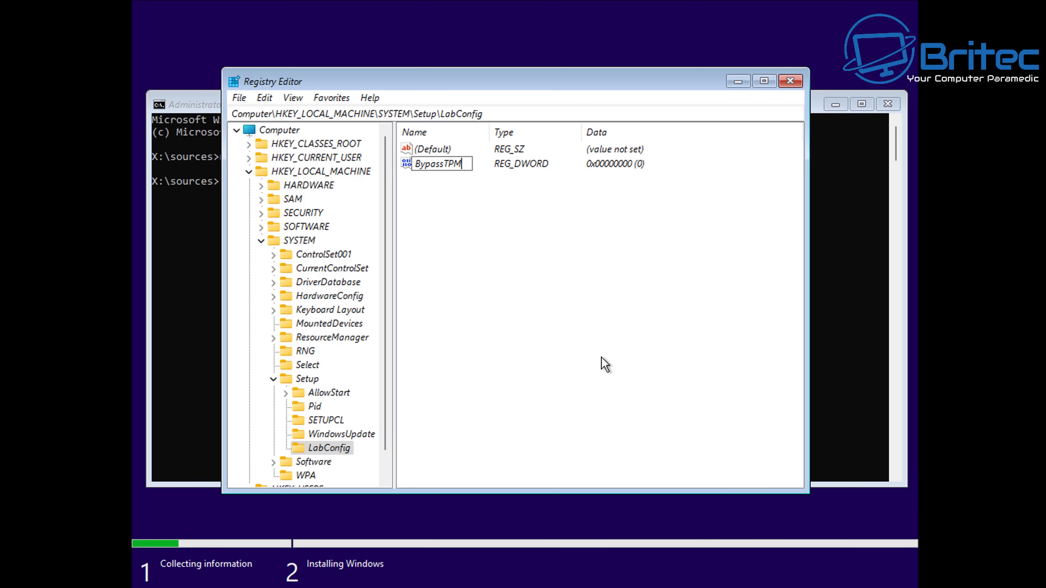
pyautogui.write('Check')
pyautogui.press('Return')
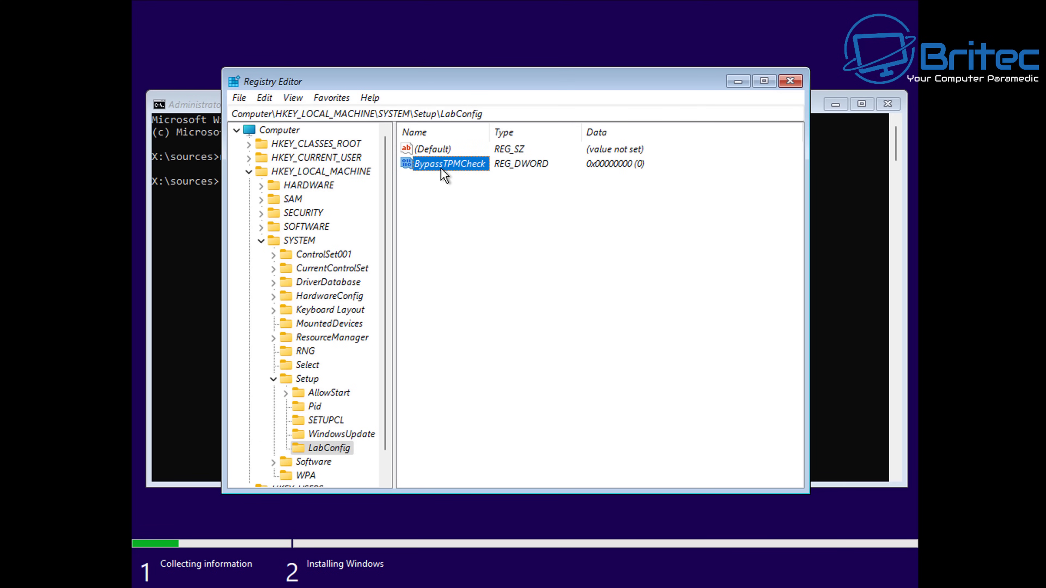
# - Set the value data of BypassTPMCheck to 1
pyautogui.doubleClick(440, 167)
pyautogui.write('1')
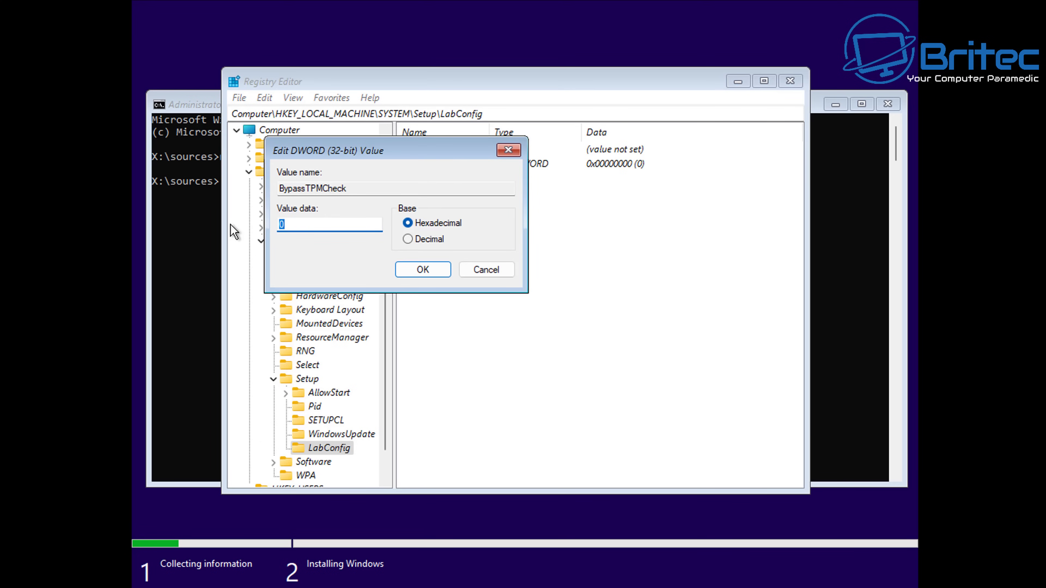
pyautogui.click(415, 273)
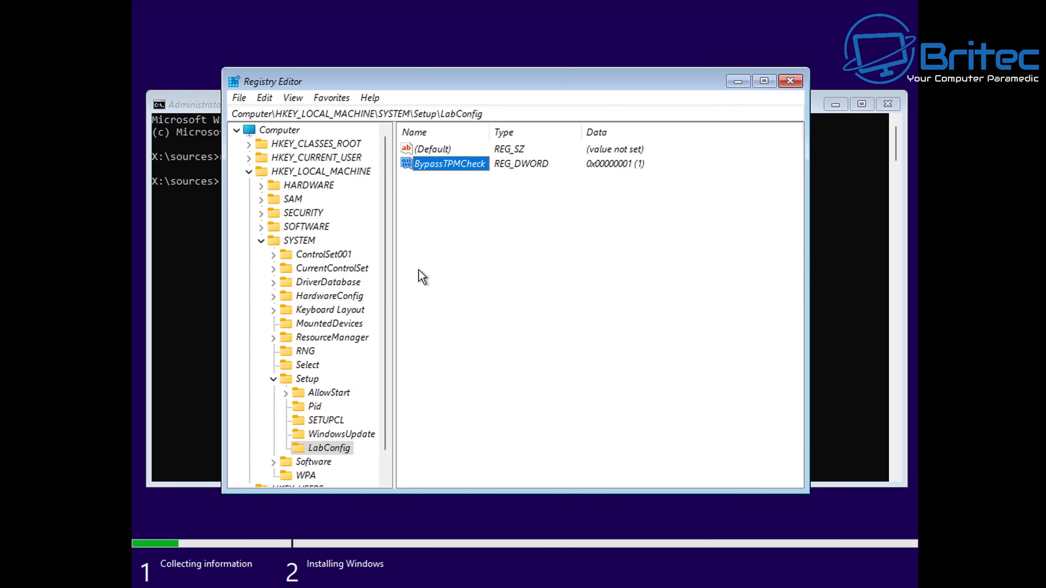
# - Create a DWORD (32-bit) value named BypassSecureBootCheck in the LabConfig key
pyautogui.rightClick(438, 209)
pyautogui.moveTo(523, 219)
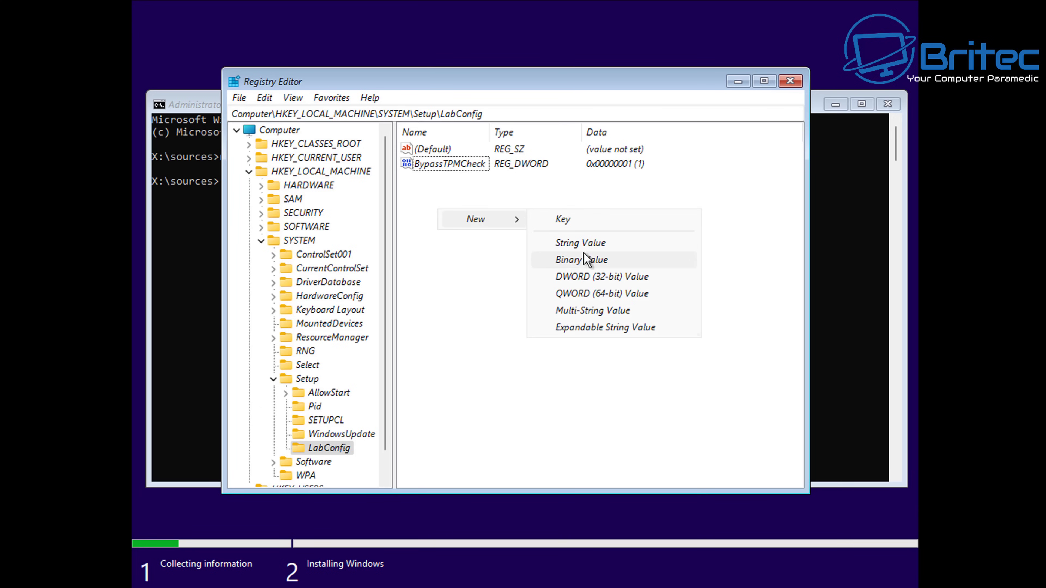
pyautogui.click(593, 276)
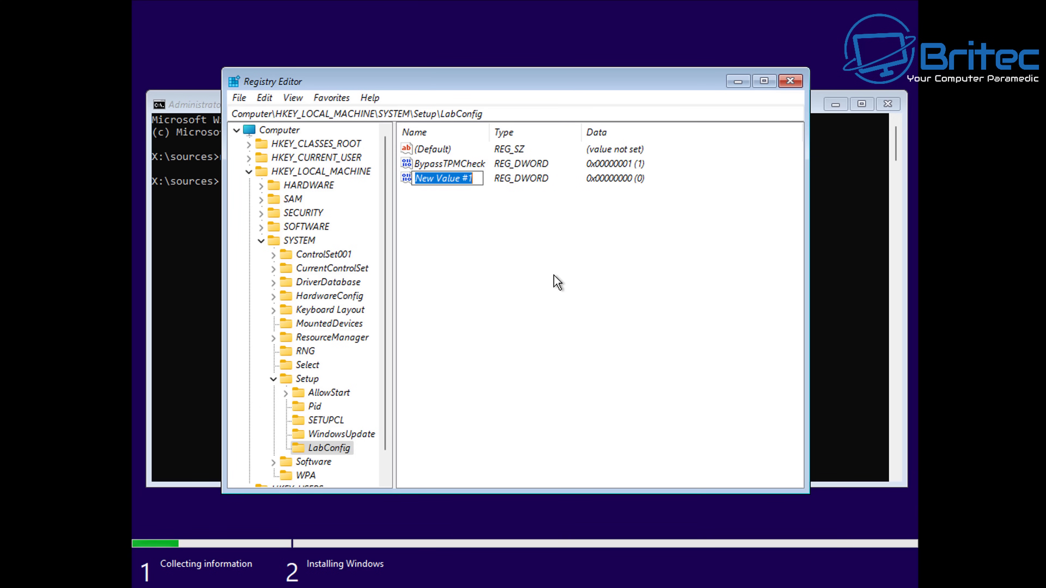
pyautogui.write('By')
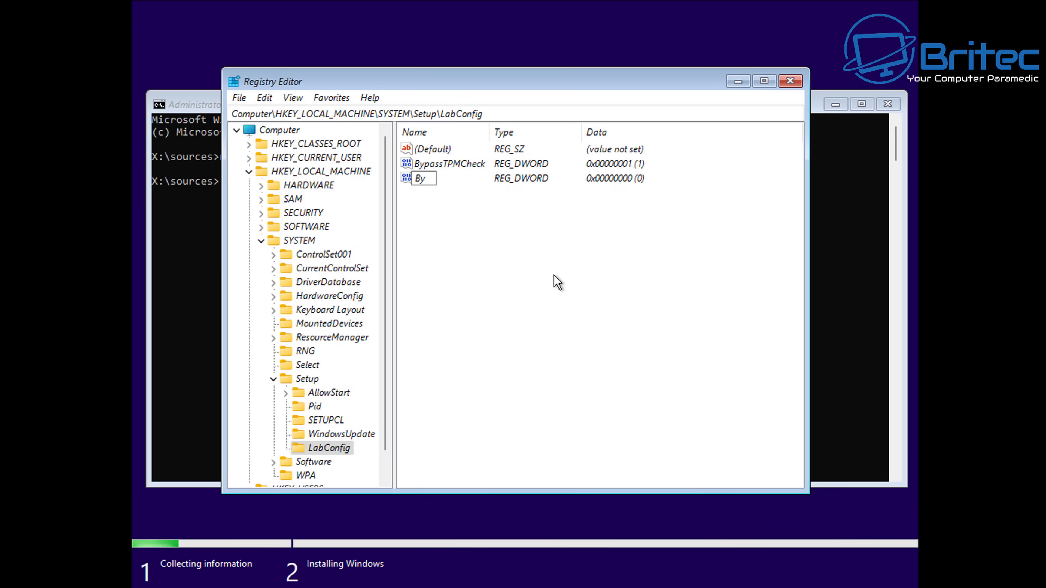
pyautogui.write('pass')
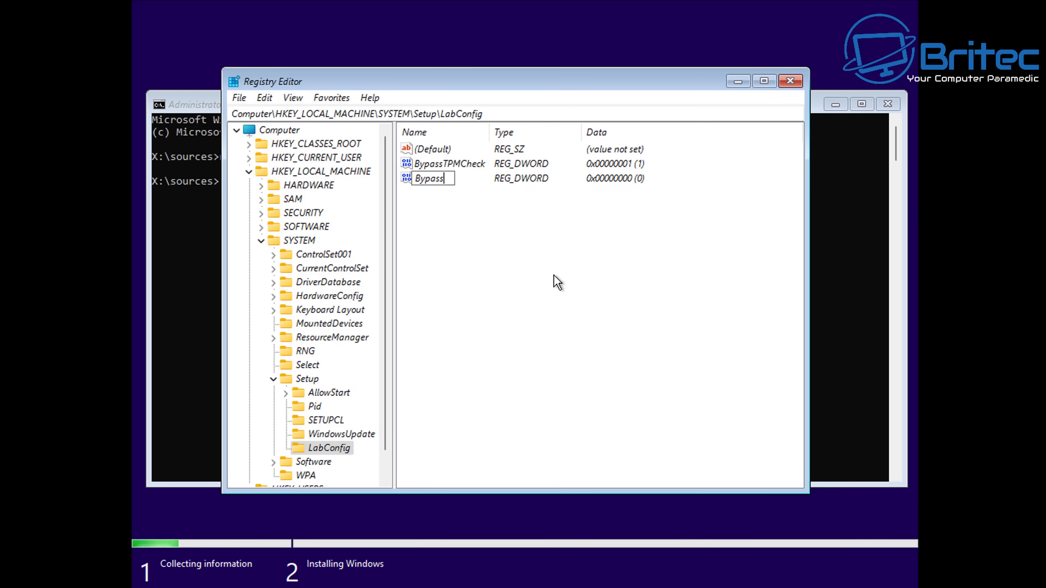
pyautogui.write('SecureBoo')
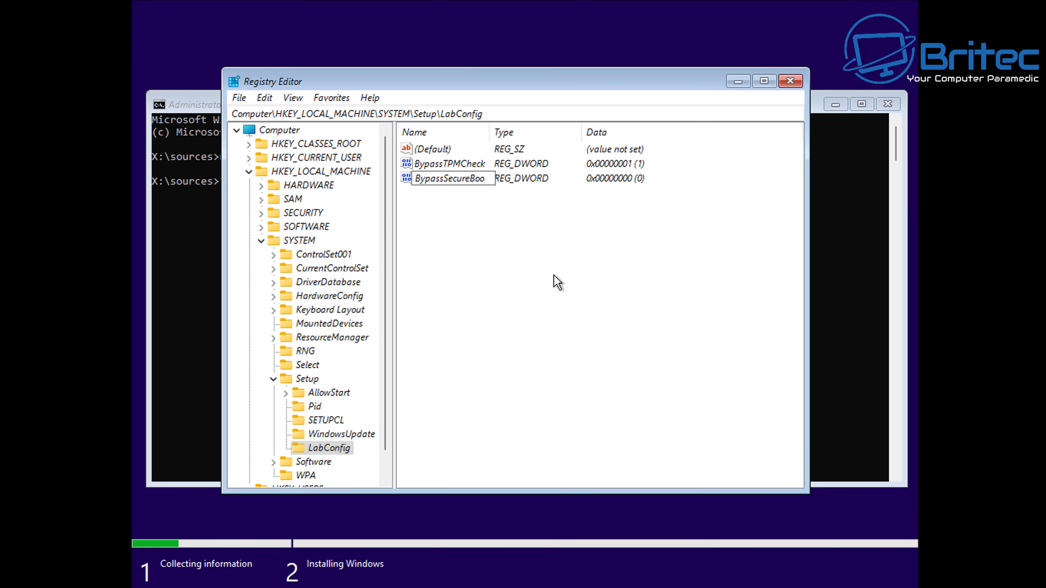
pyautogui.write('tCheck')
pyautogui.press('Return')
# - Set the value data of BypassSecureBootCheck to 1
pyautogui.moveTo(489, 133); pyautogui.dragTo(551, 133)
pyautogui.doubleClick(482, 187)
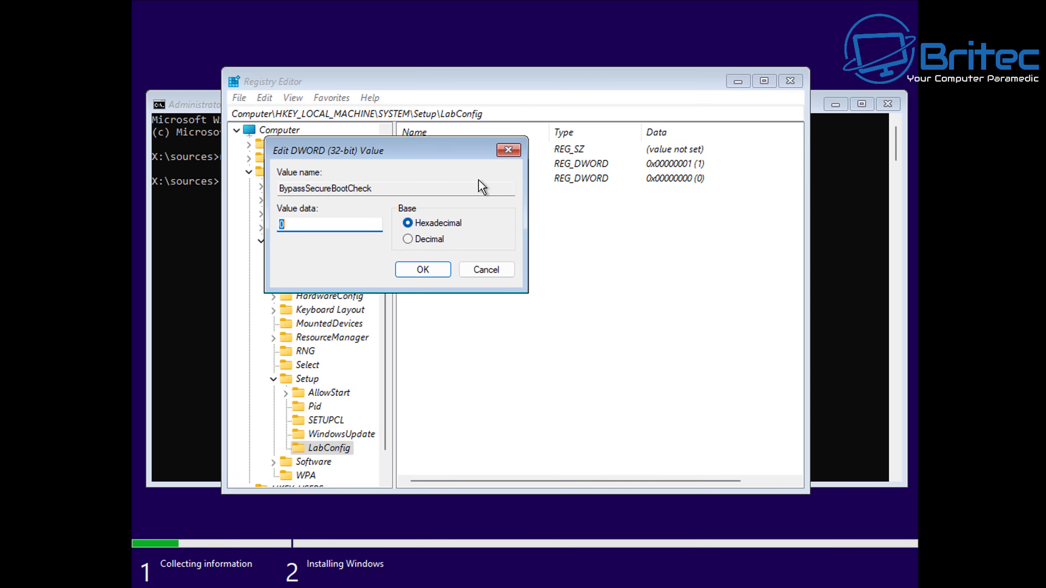
pyautogui.moveTo(392, 158); pyautogui.dragTo(519, 203)
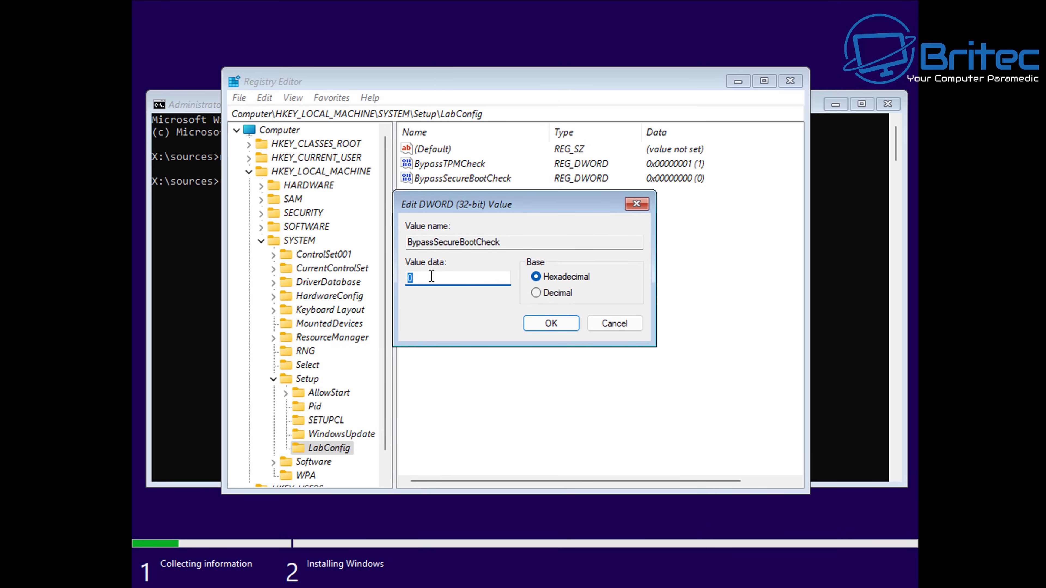
pyautogui.write('1')
pyautogui.click(551, 323)
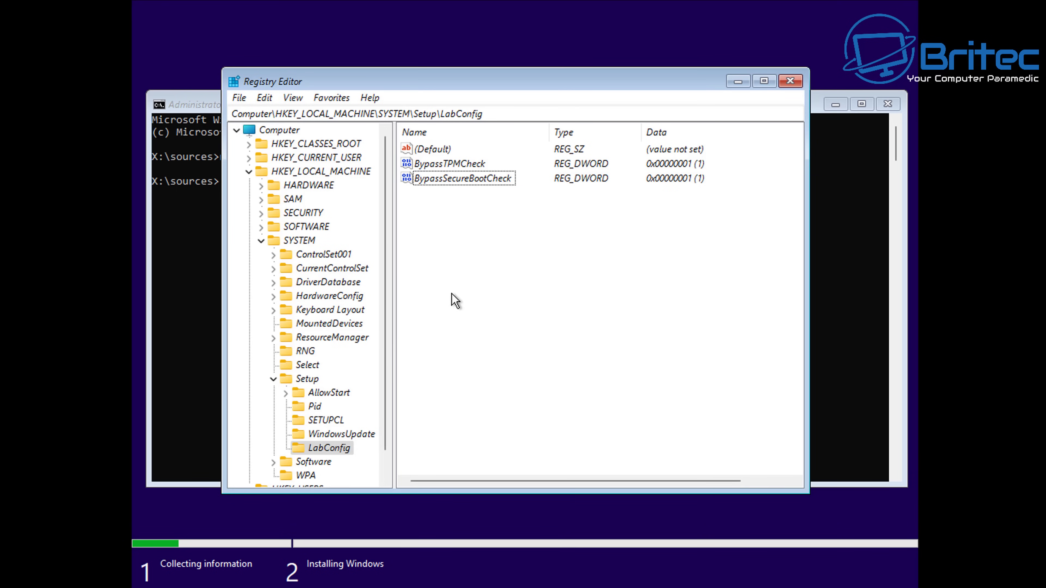
# - Create a DWORD (32-bit) value named BypassCPUCheck in the LabConfig key
pyautogui.rightClick(449, 273)
pyautogui.moveTo(496, 288)
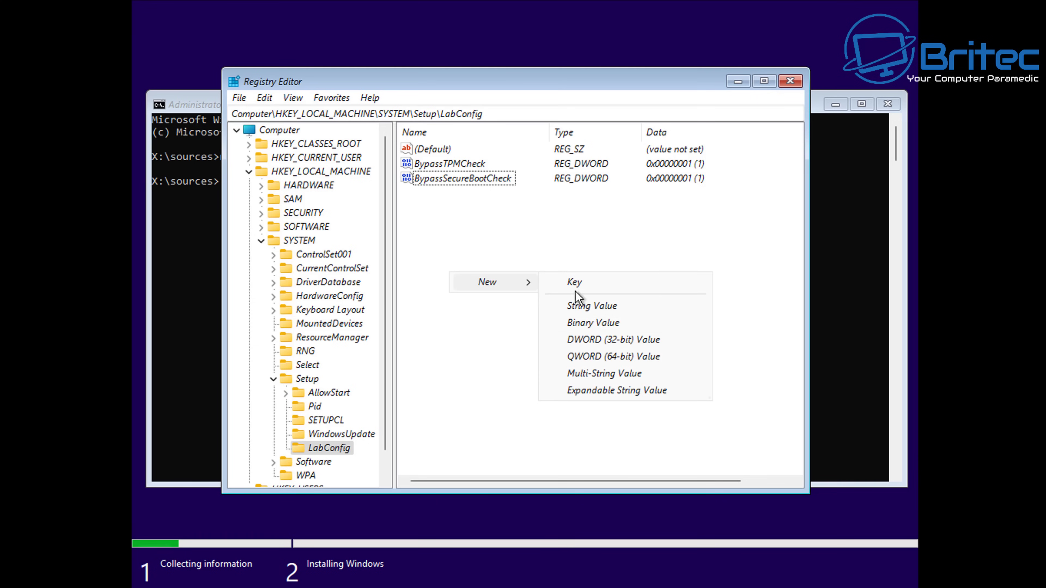
pyautogui.click(599, 345)
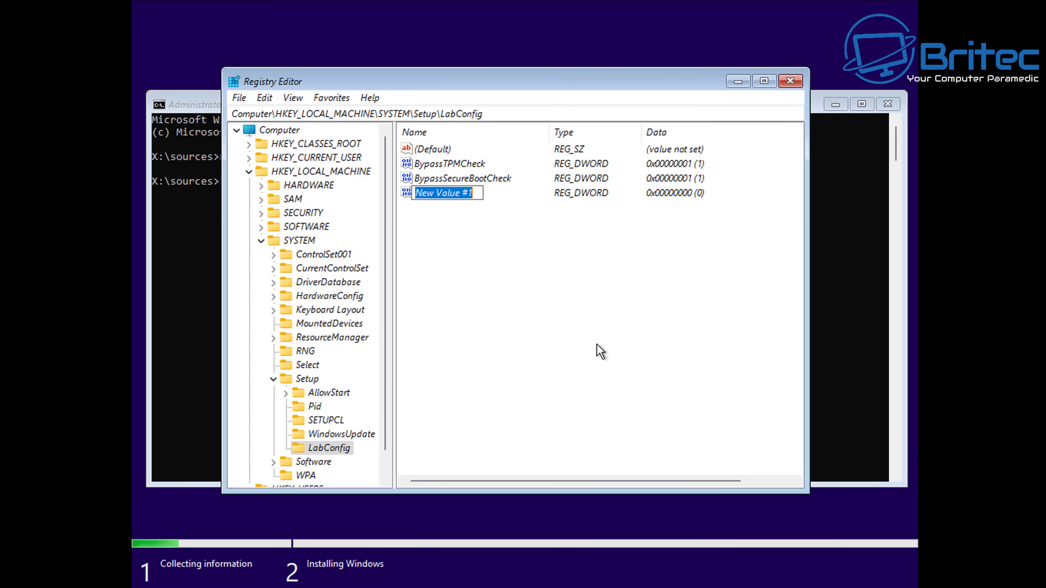
pyautogui.write('B')
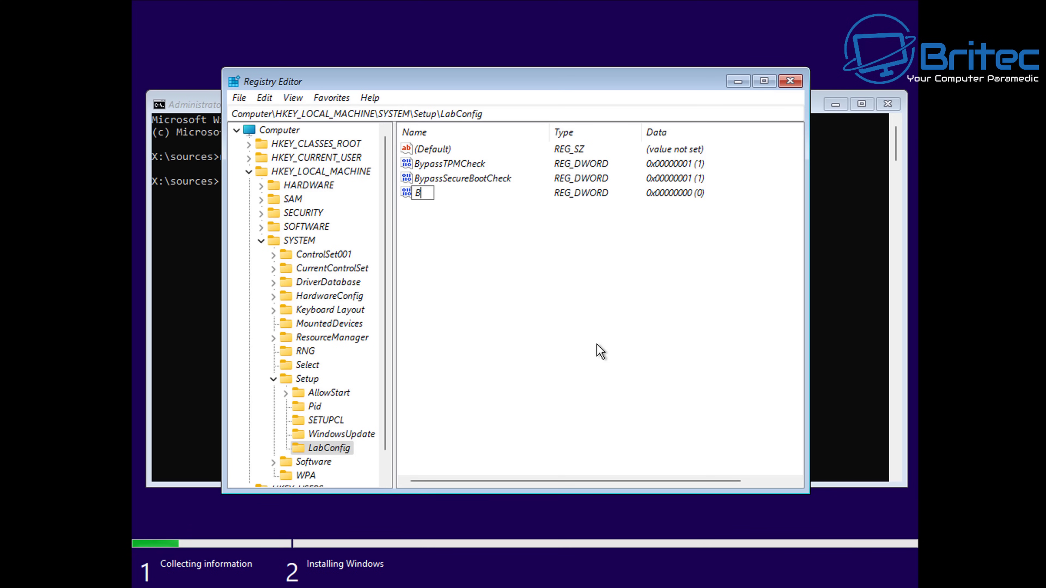
pyautogui.write('ypass')
pyautogui.write('CP')
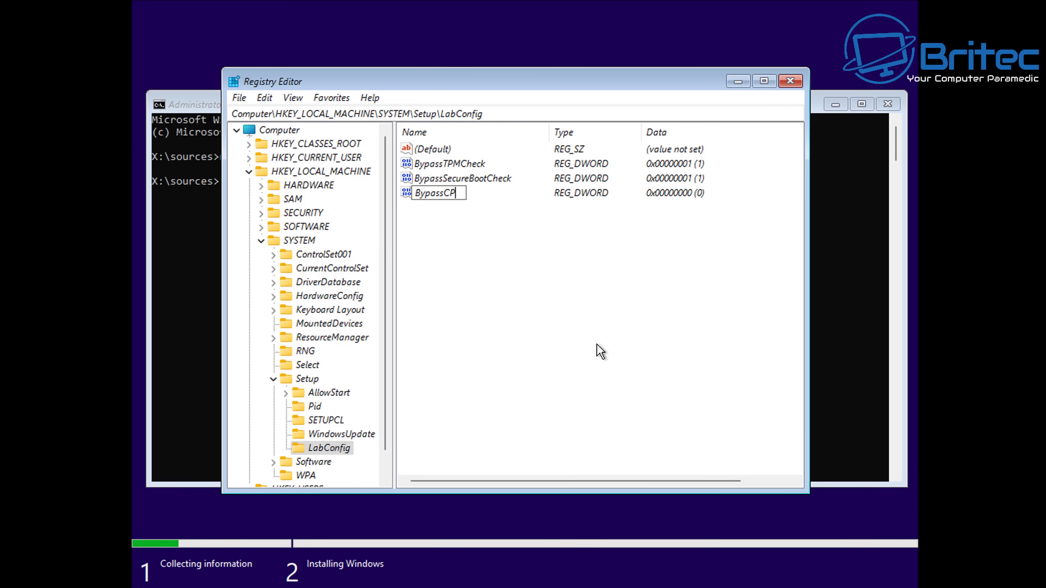
pyautogui.write('UCheck')
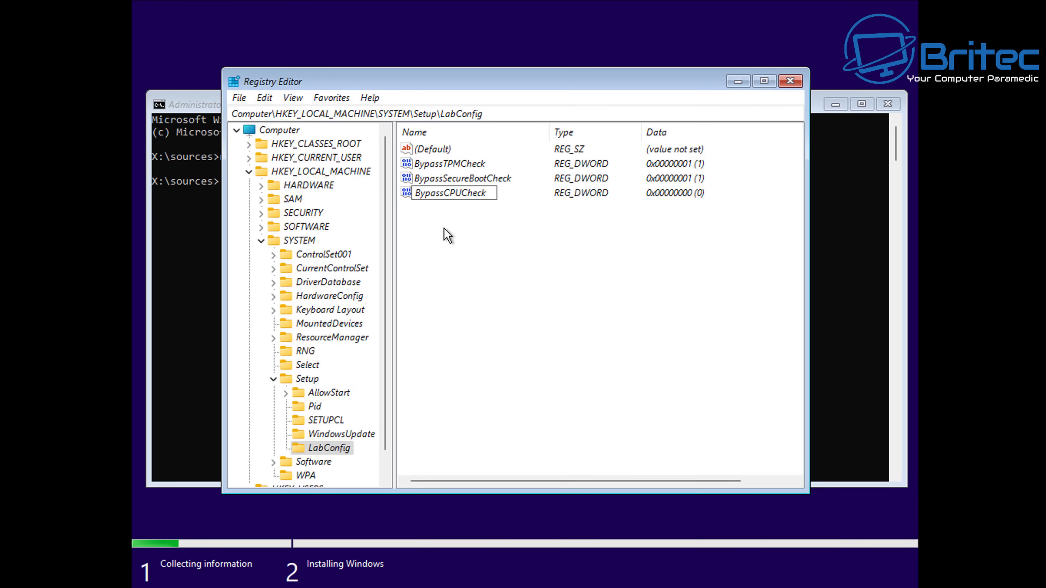
pyautogui.press('Return')
# - Set the value data of BypassCPUCheck to 1
pyautogui.doubleClick(466, 192)
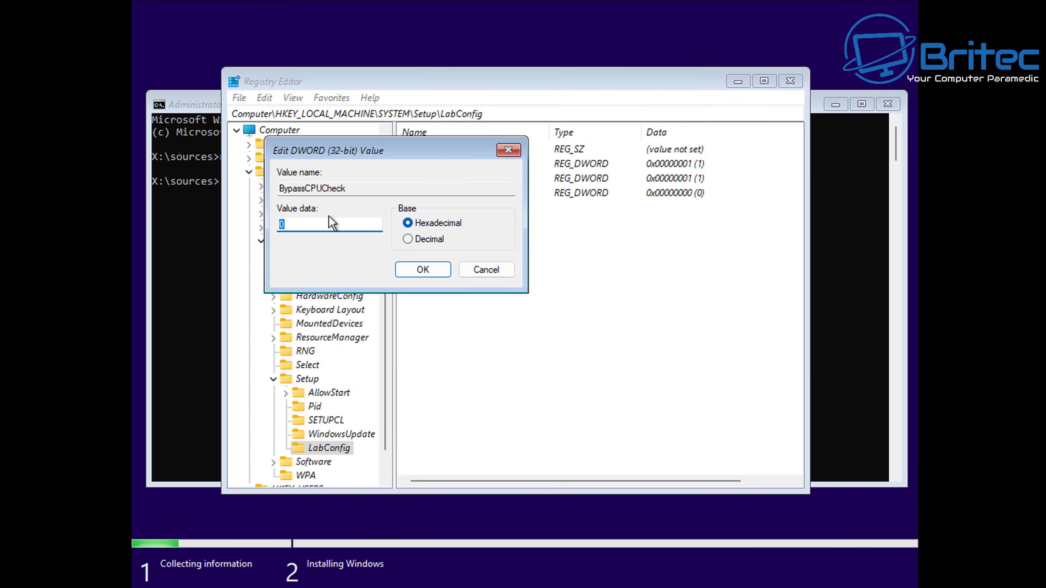
pyautogui.write('1')
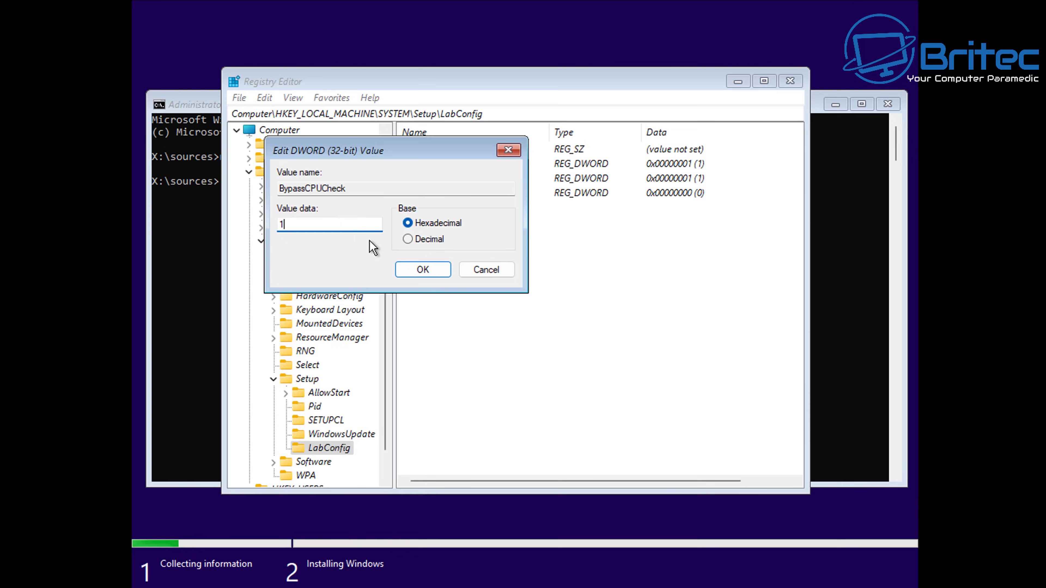
pyautogui.click(431, 272)
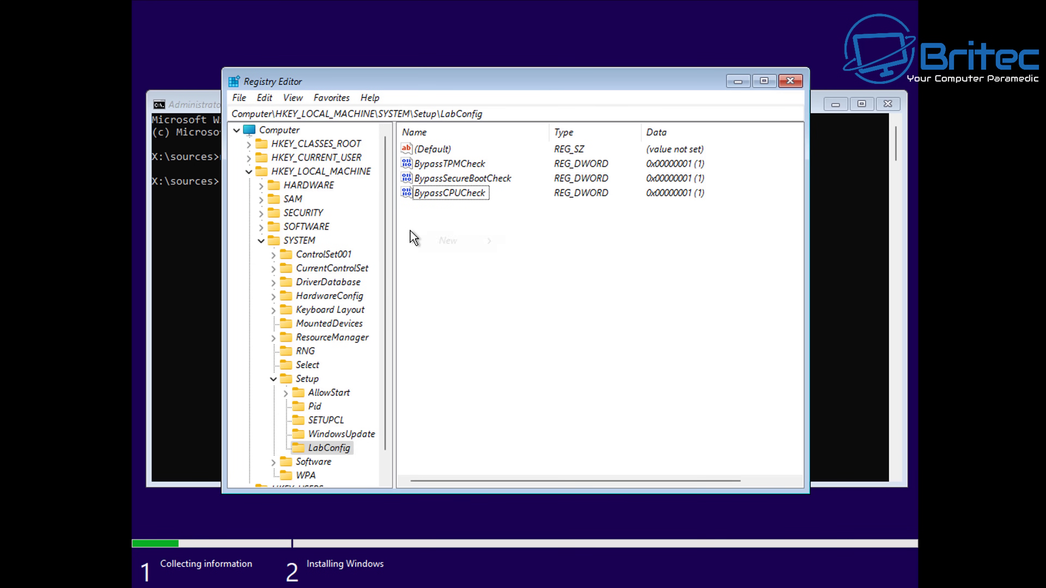
# - Create a DWORD (32-bit) value named BypassRAMCheck in the LabConfig key
pyautogui.moveTo(460, 243)
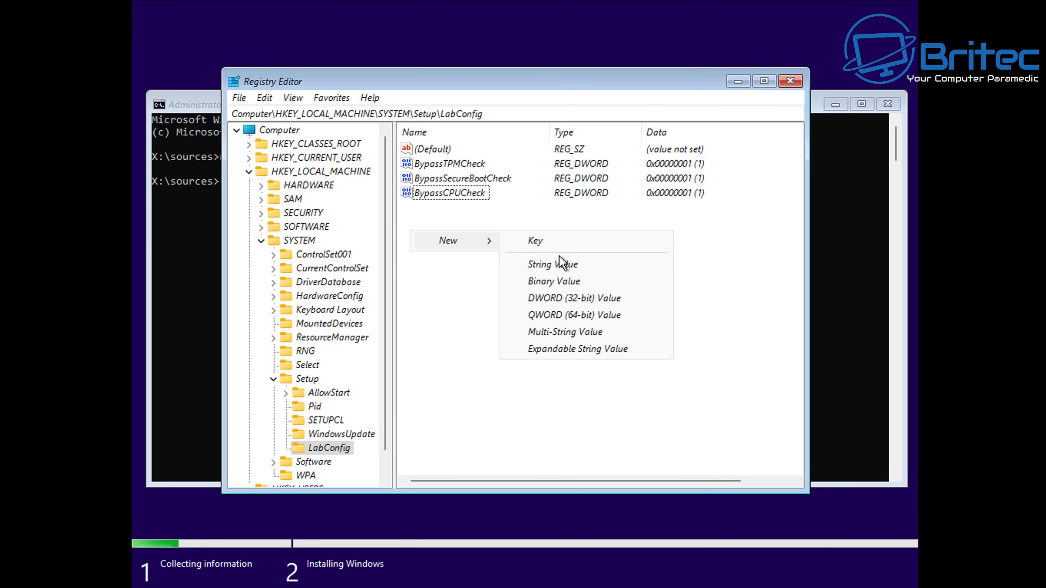
pyautogui.click(569, 303)
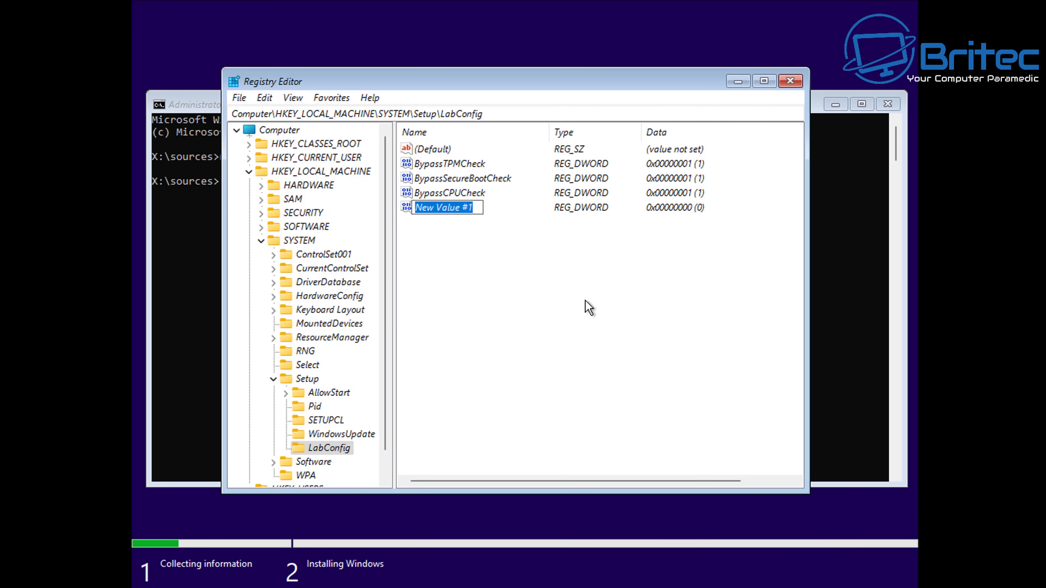
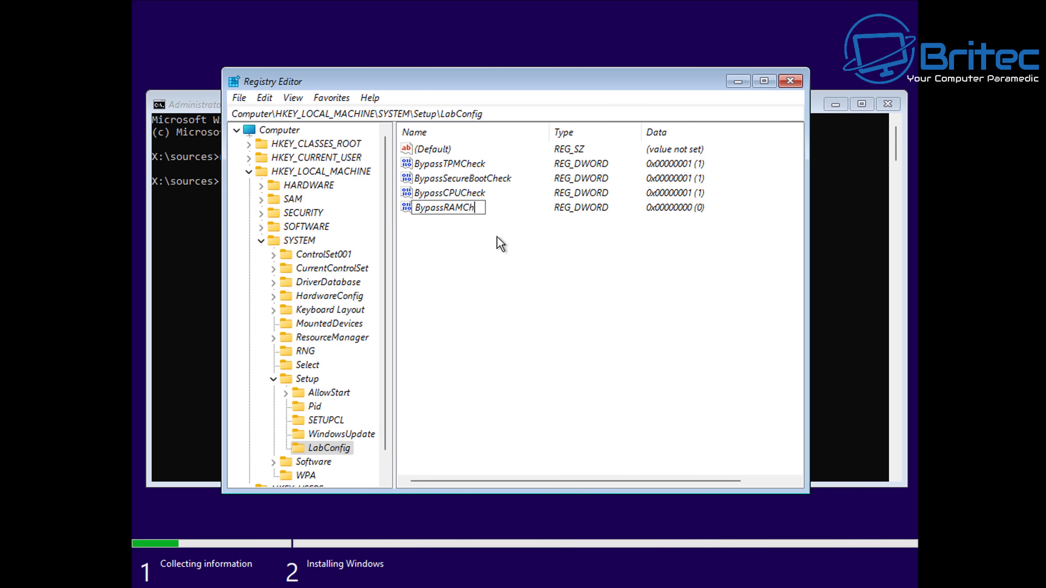
pyautogui.press('Return')
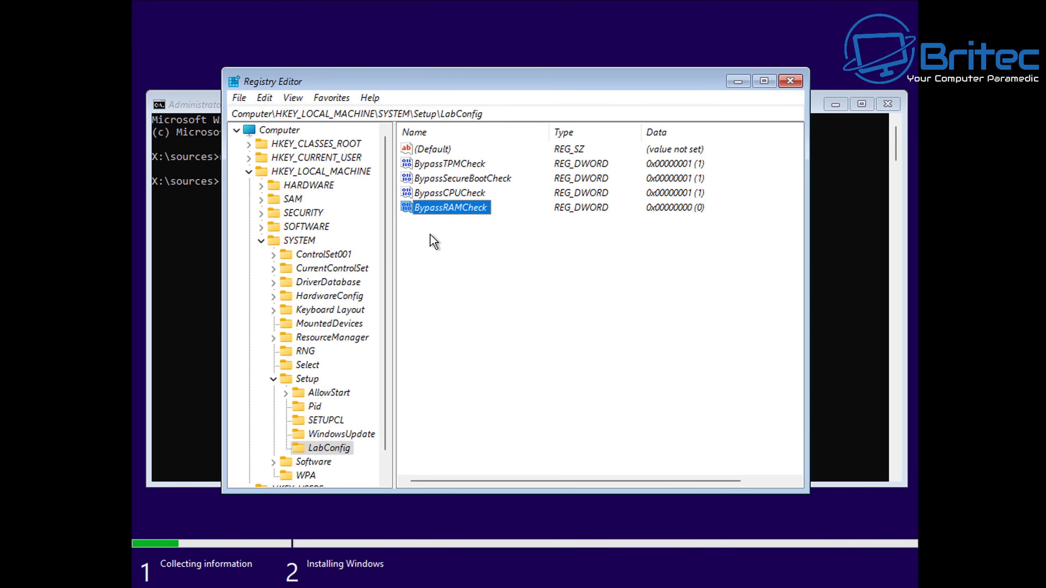
# - Set the value data of BypassRAMCheck to 1
pyautogui.doubleClick(438, 207)
pyautogui.write('1')
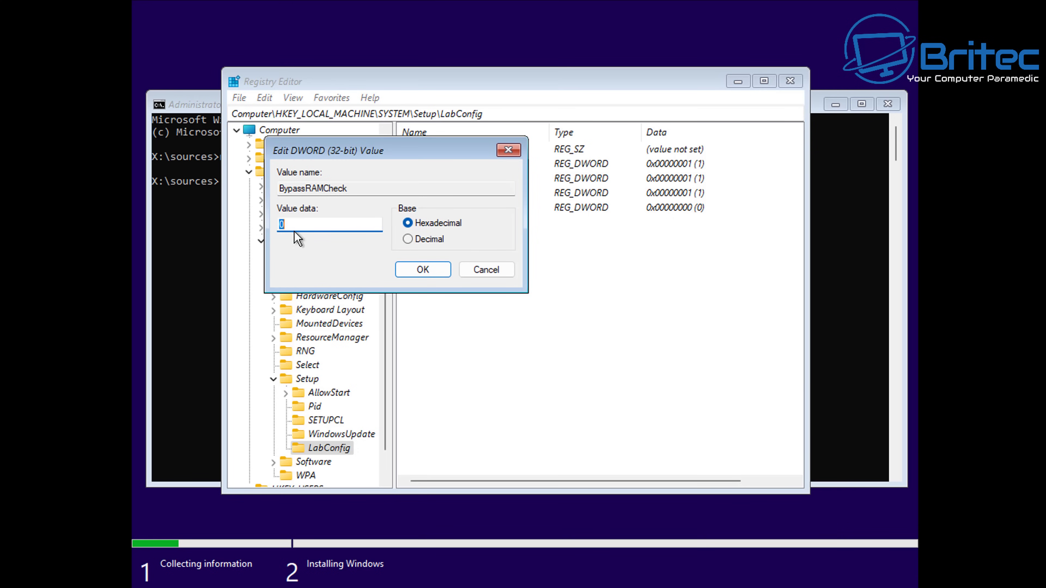
pyautogui.click(423, 269)
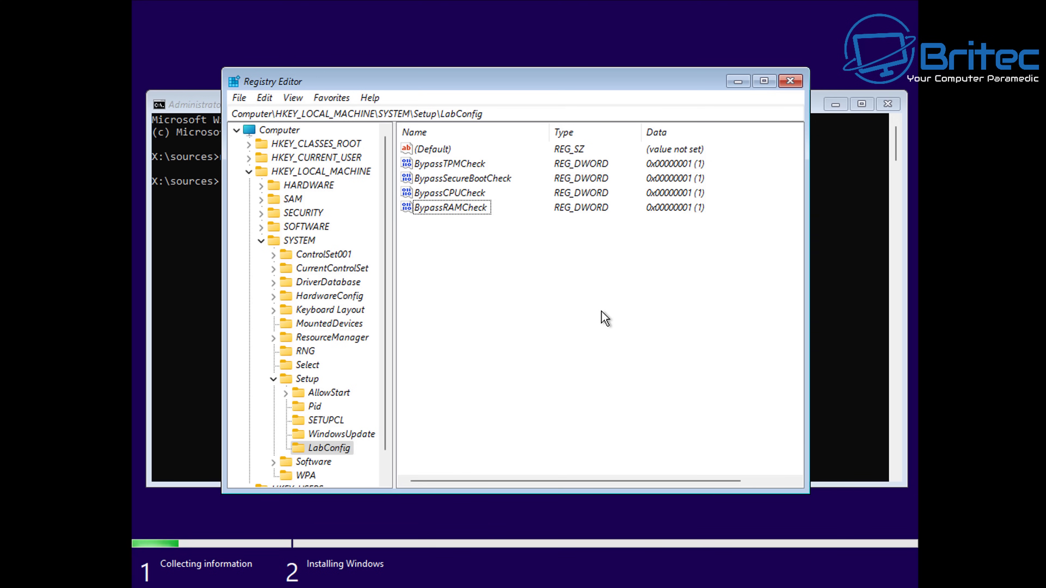
# - Close Registry Editor and the command prompt, and return Windows Setup to the operating system selection
pyautogui.click(790, 82)
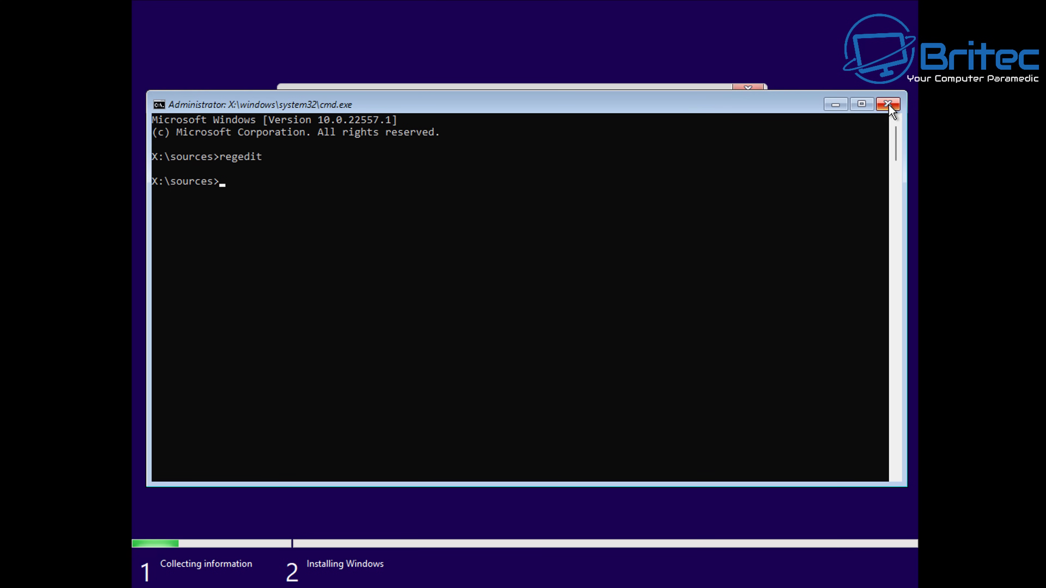
pyautogui.click(889, 108)
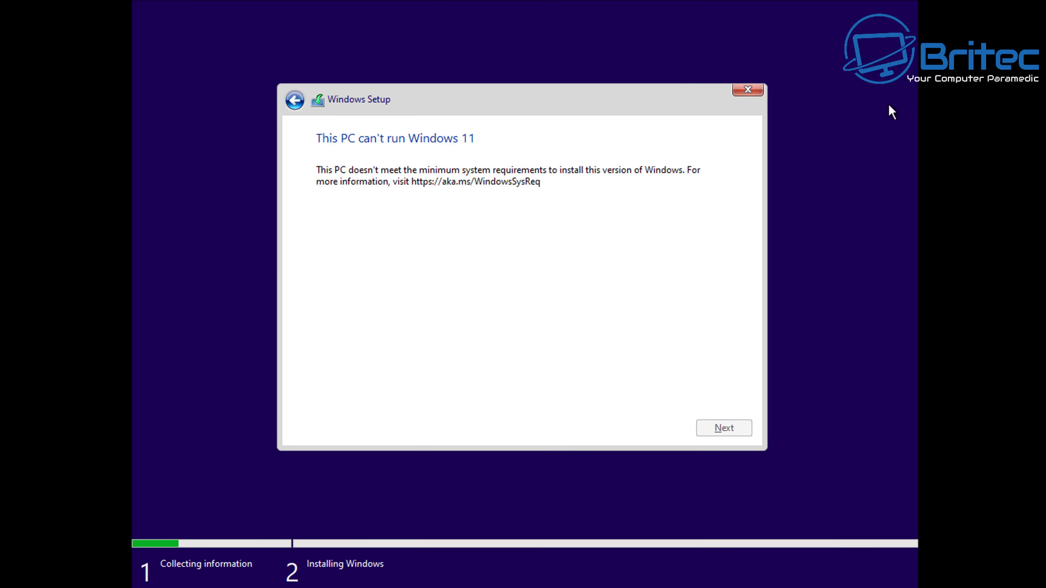
pyautogui.click(288, 103)
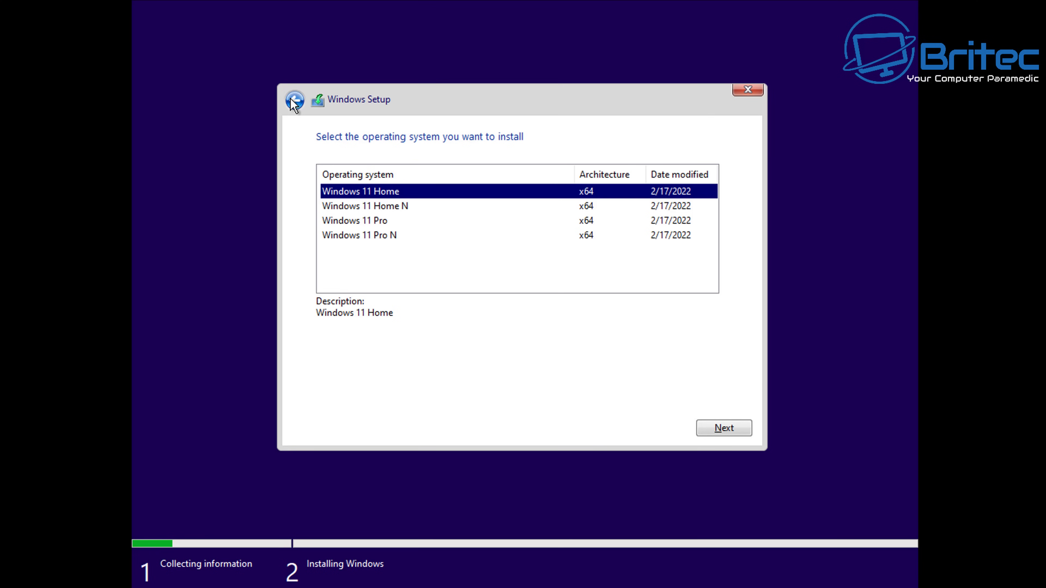
# - Continue with Windows 11 Home as the operating system and accept the Microsoft Software License Terms
pyautogui.click(730, 428)
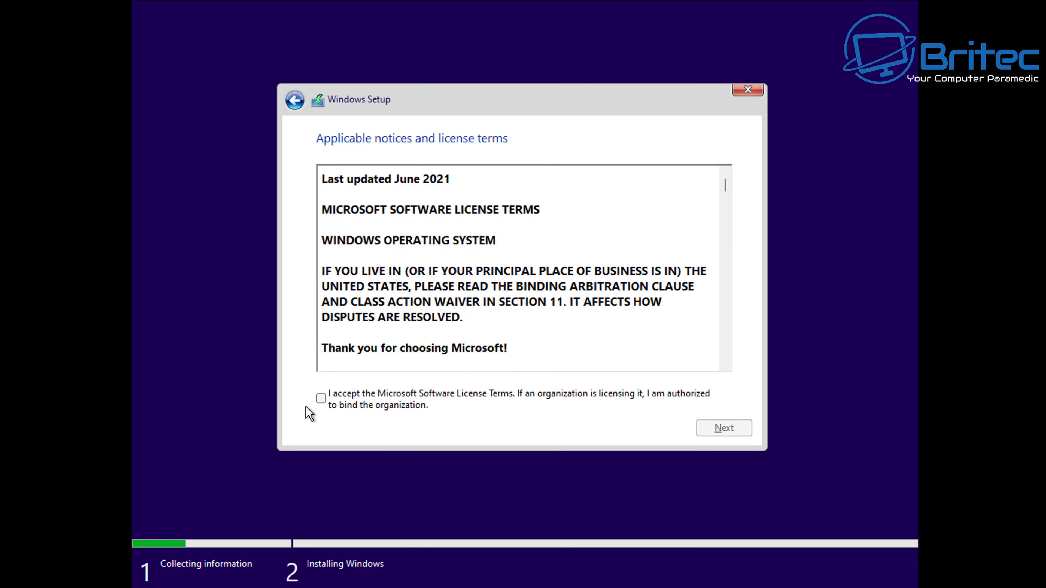
pyautogui.click(321, 398)
pyautogui.click(715, 430)
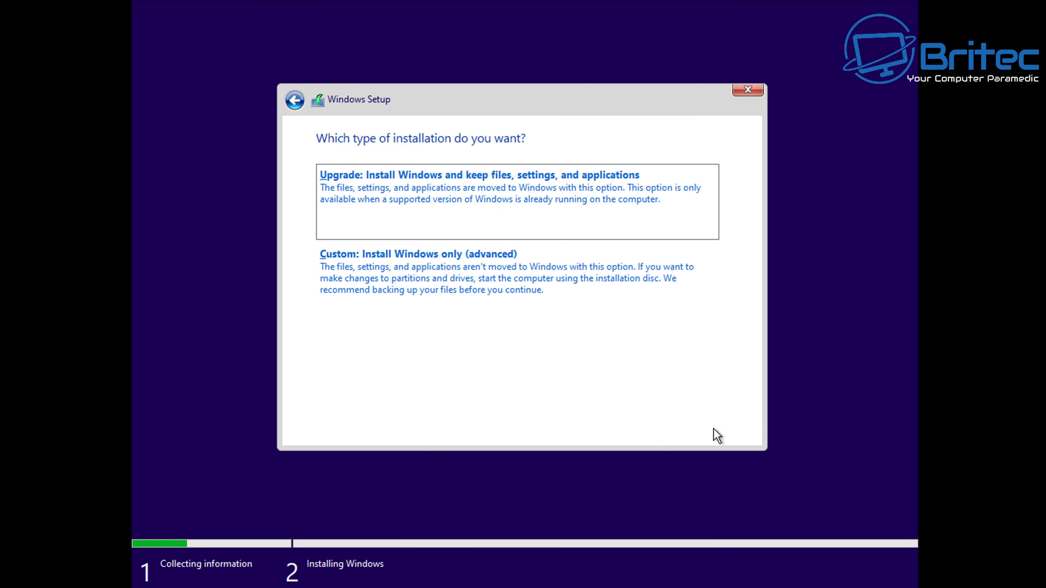
# - Choose the custom Windows-only installation and install onto Drive 0 Unallocated Space
pyautogui.click(473, 292)
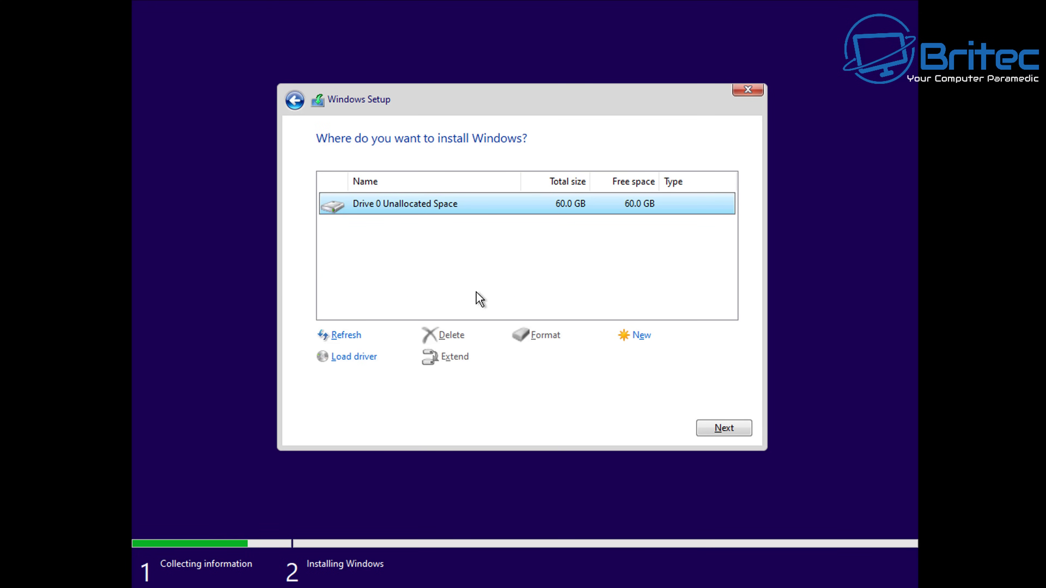
pyautogui.click(719, 427)
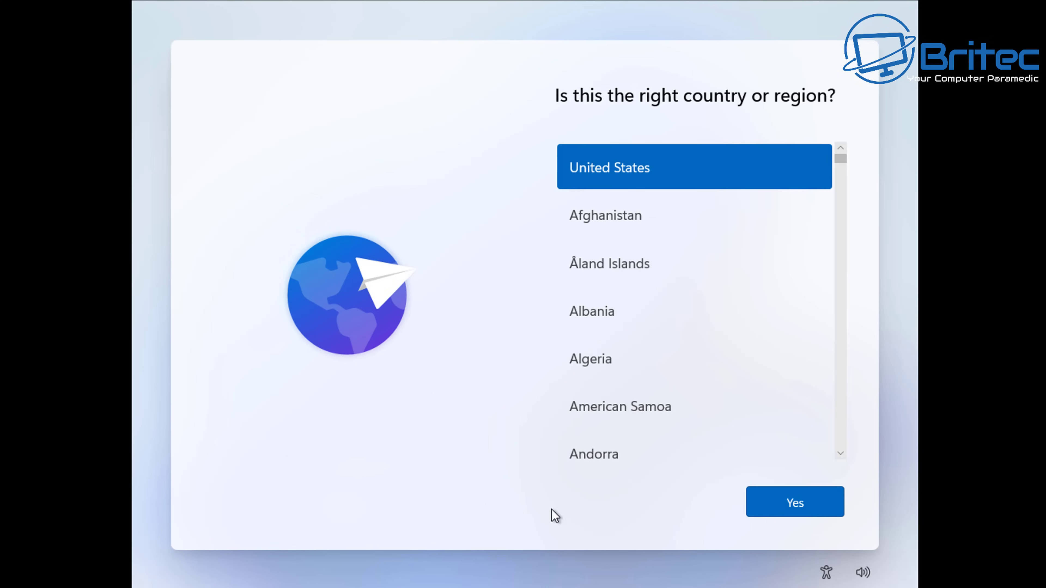
# - Accept United States as the country or region and skip naming the device
pyautogui.click(795, 502)
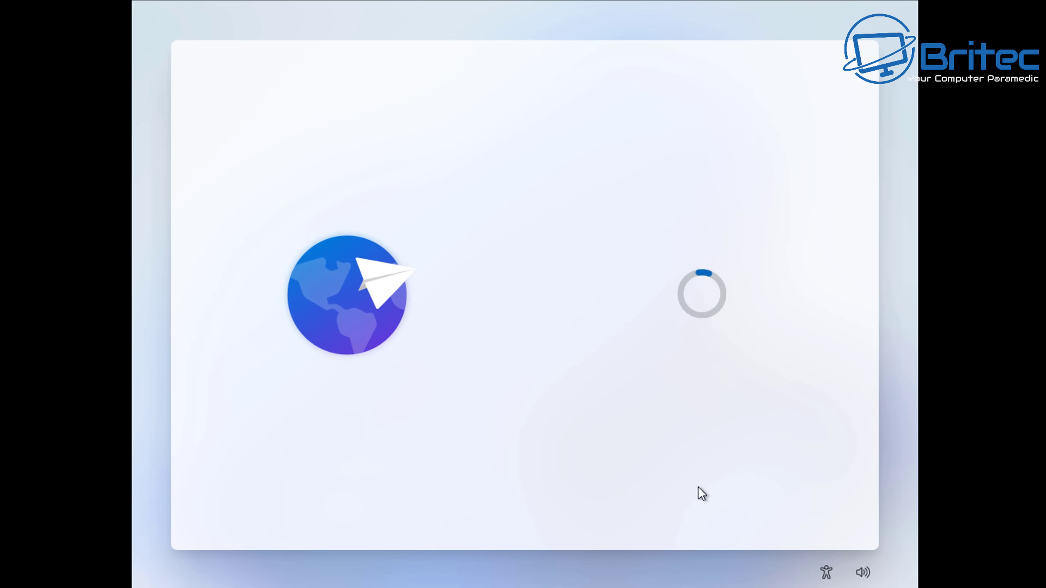
pyautogui.click(795, 501)
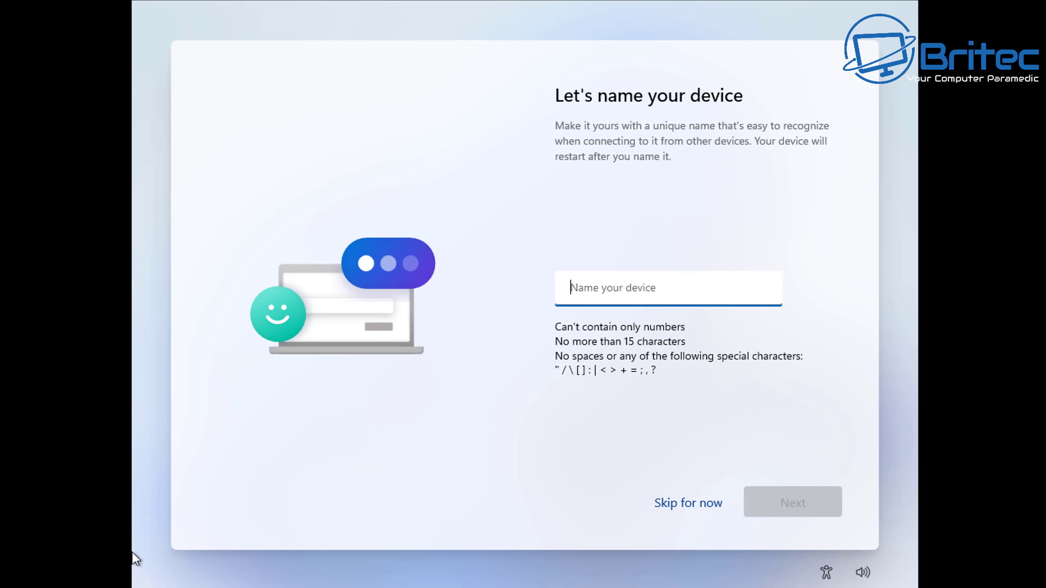
pyautogui.click(684, 502)
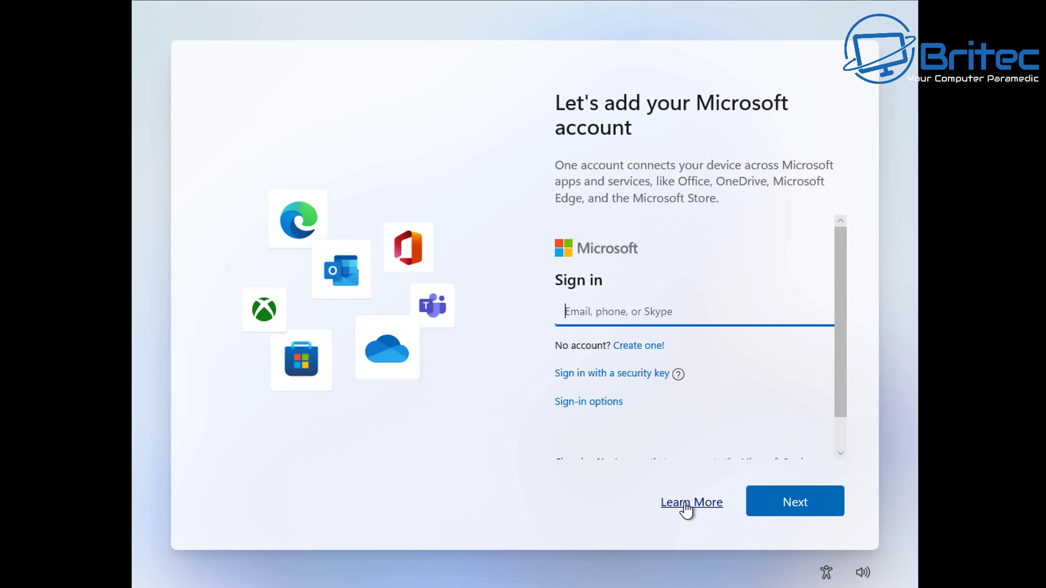
# - Check the alternative sign-in options for the Microsoft account and return from them
pyautogui.click(598, 401)
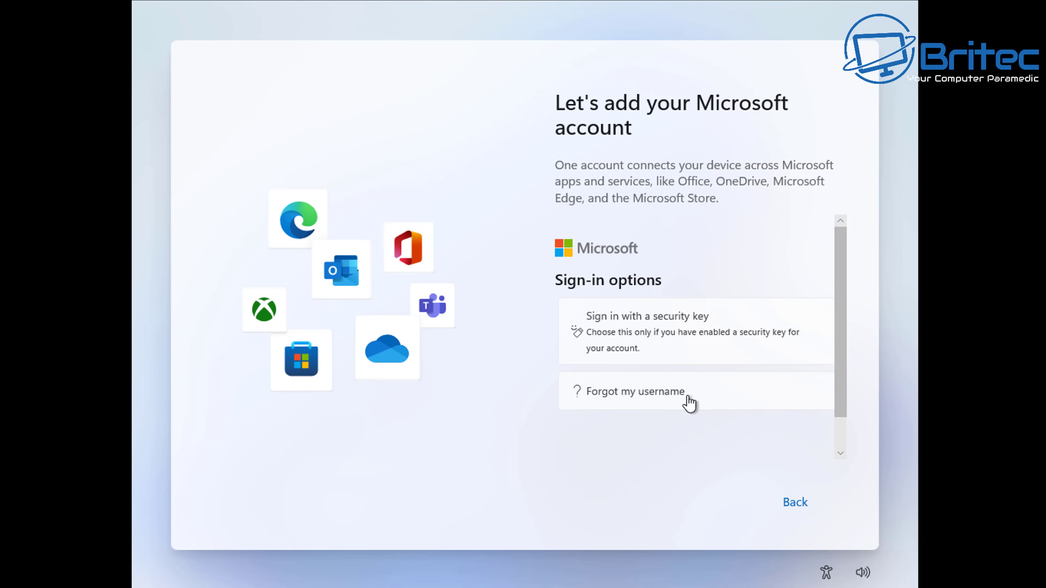
pyautogui.click(792, 501)
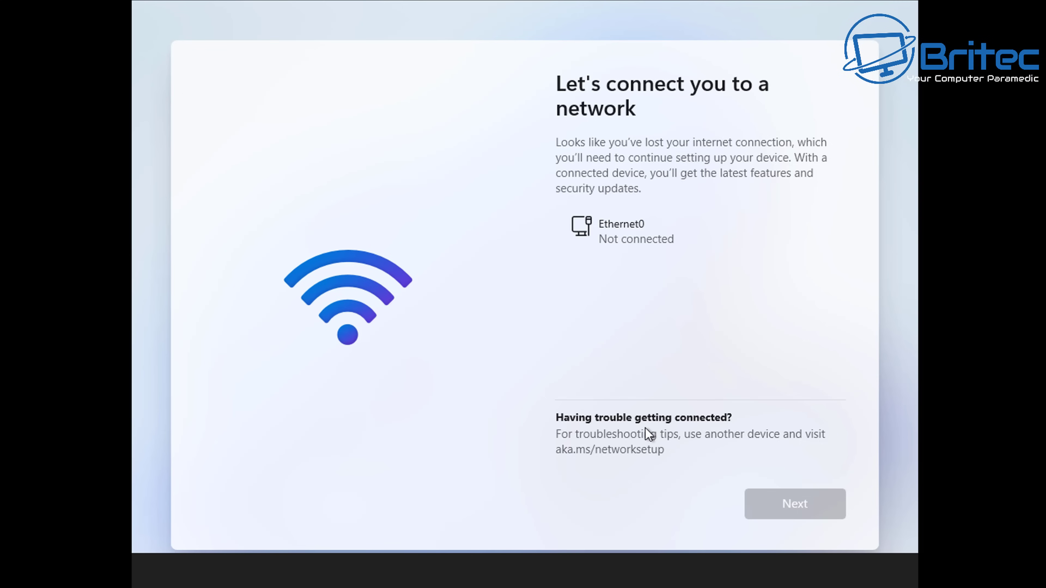
# - Open a command prompt over the network connection page and launch Task Manager with taskmgr.exe
pyautogui.hotkey('shift', 'F10')
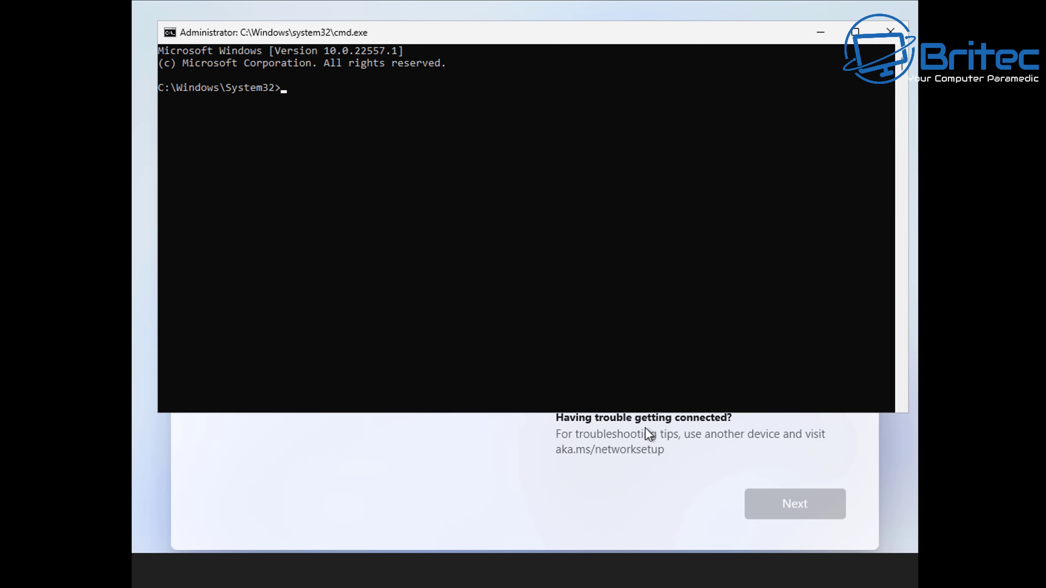
pyautogui.moveTo(555, 29); pyautogui.dragTo(557, 91)
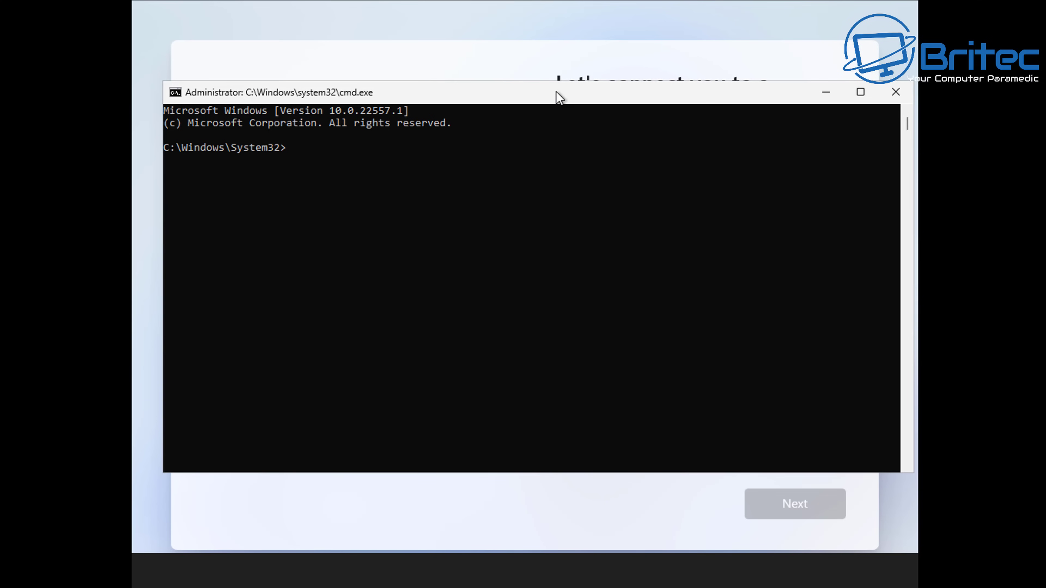
pyautogui.write('taskmgr.exe')
pyautogui.press('Return')
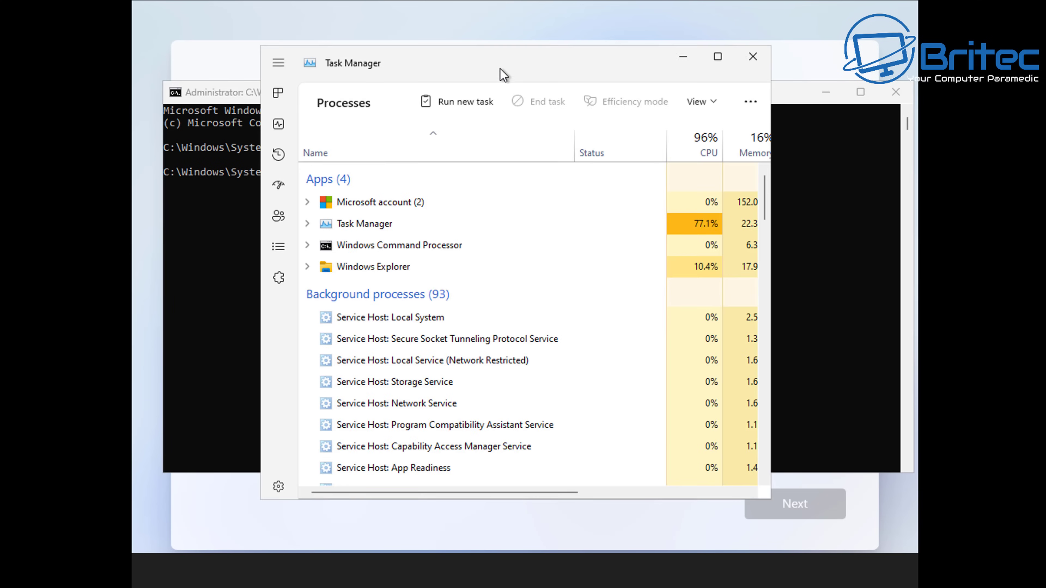
# - End the Network Connection Flow background process in Task Manager
pyautogui.moveTo(500, 68); pyautogui.dragTo(498, 37)
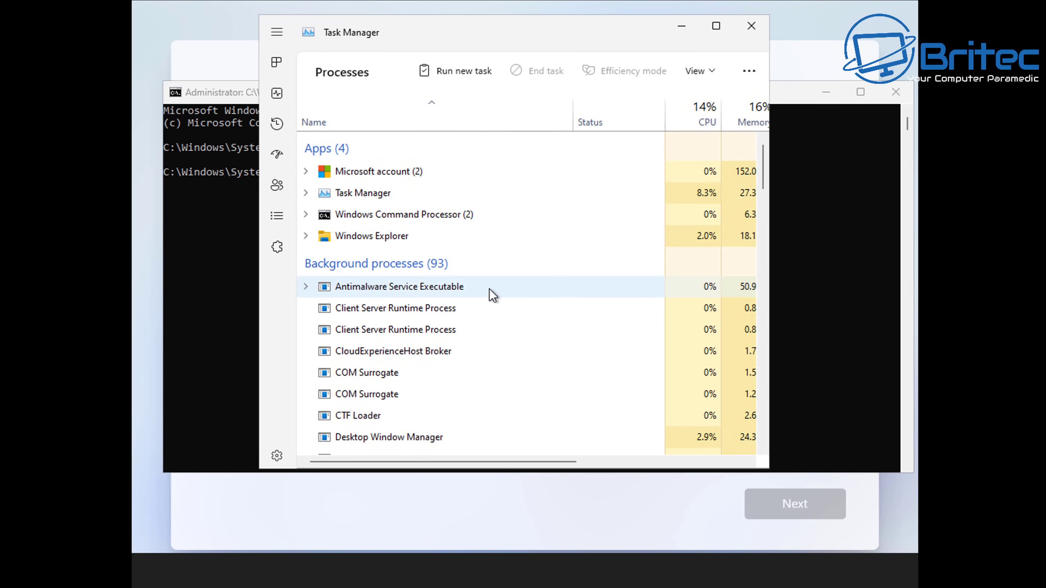
pyautogui.scroll(-2, 482, 293)
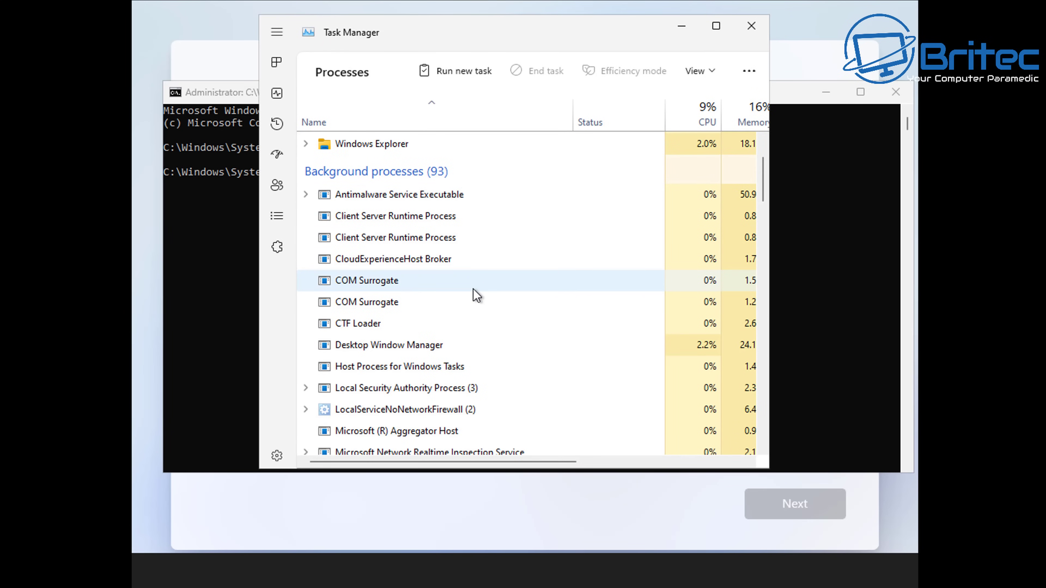
pyautogui.scroll(-1, 477, 295)
pyautogui.scroll(-1, 473, 290)
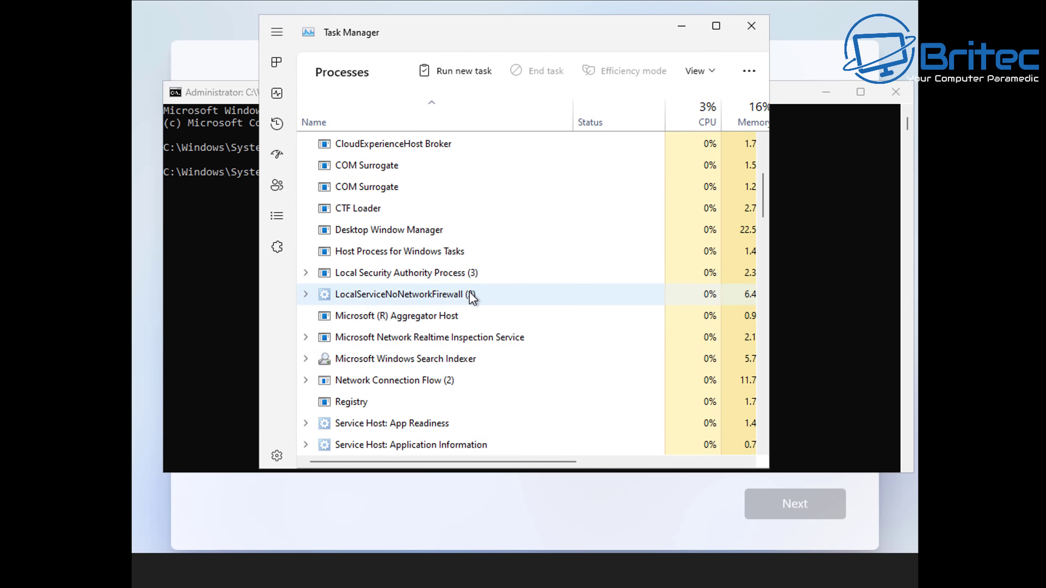
pyautogui.click(382, 387)
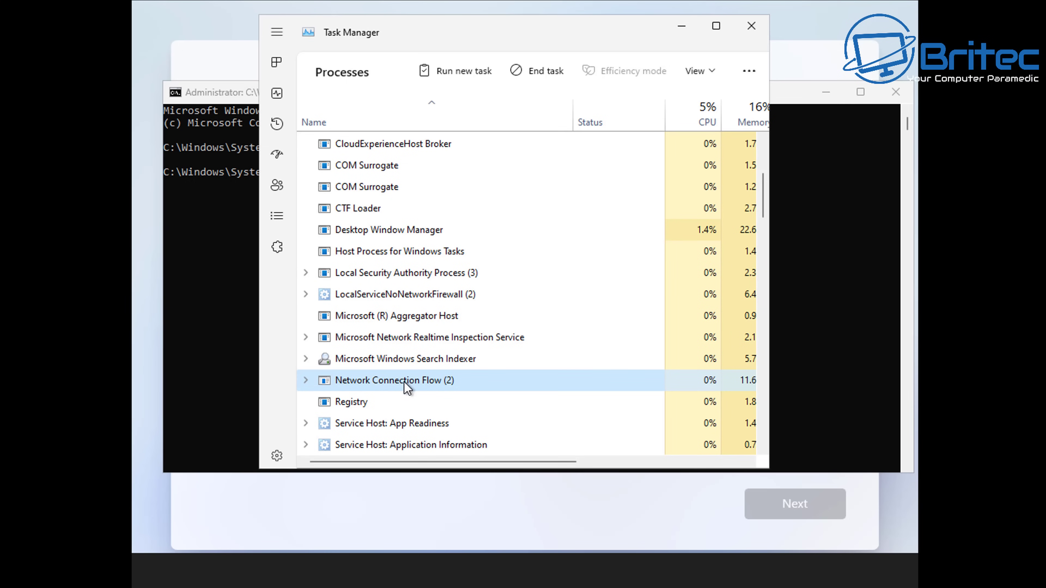
pyautogui.rightClick(378, 388)
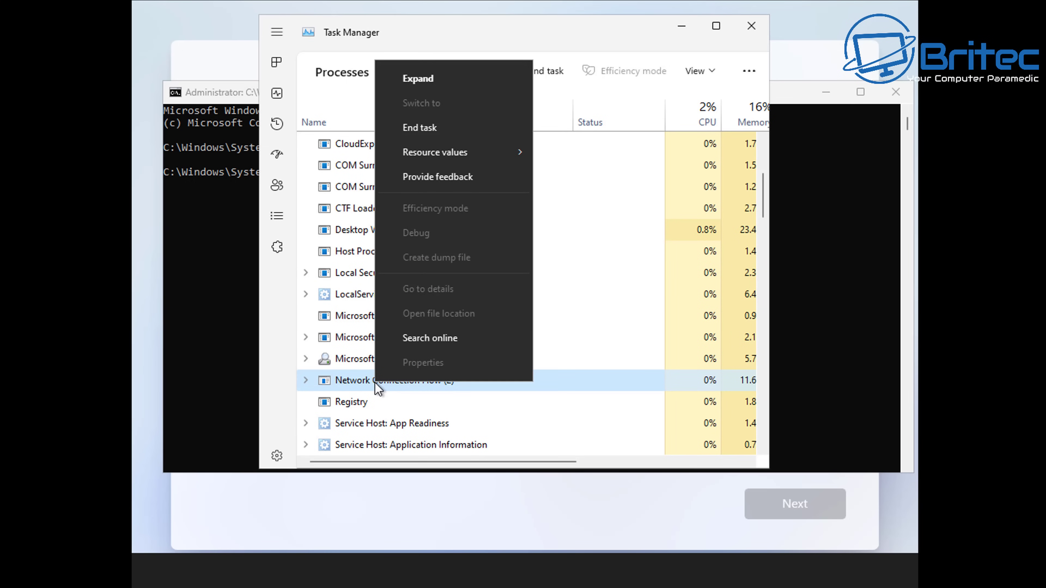
pyautogui.click(419, 125)
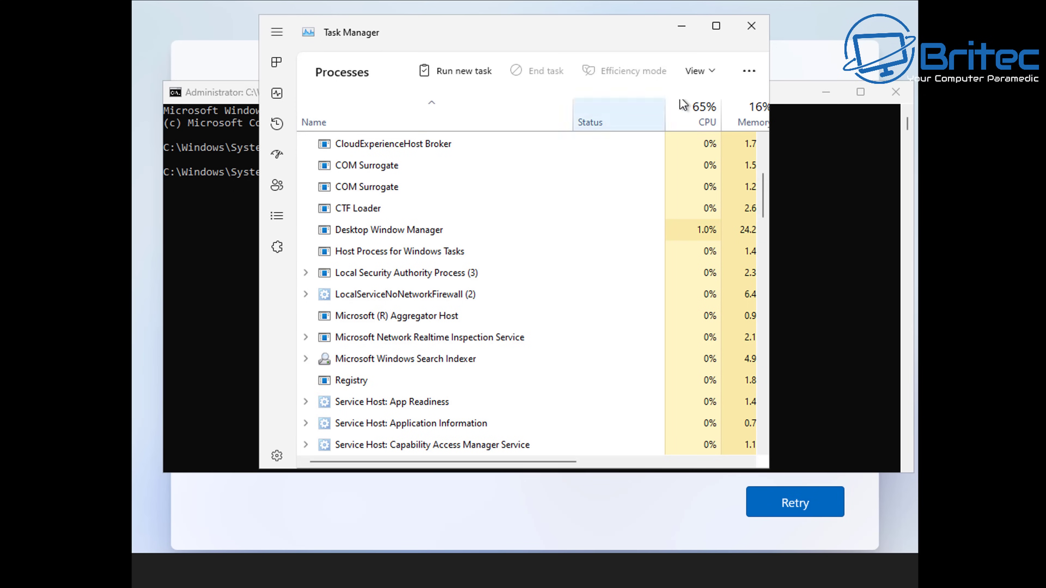
# - Close Task Manager and the command prompt, and retry from the lost internet connection page
pyautogui.click(755, 29)
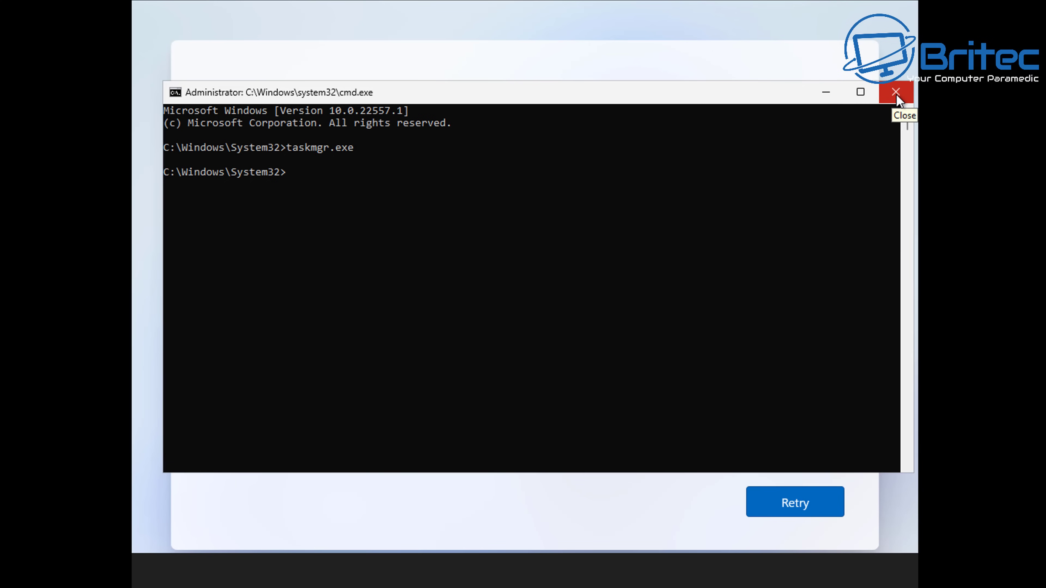
pyautogui.click(897, 94)
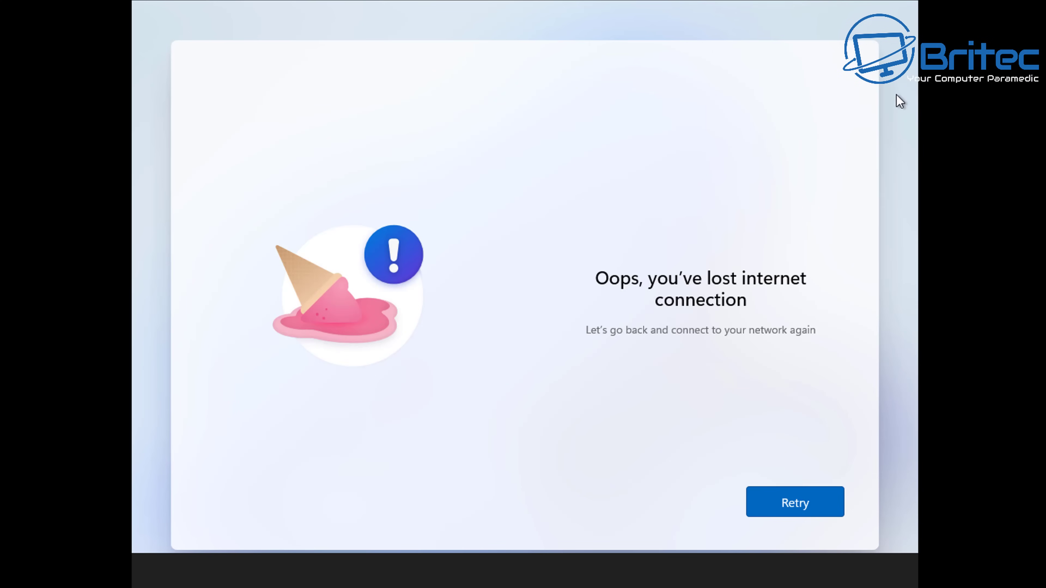
pyautogui.click(787, 504)
pyautogui.click(781, 513)
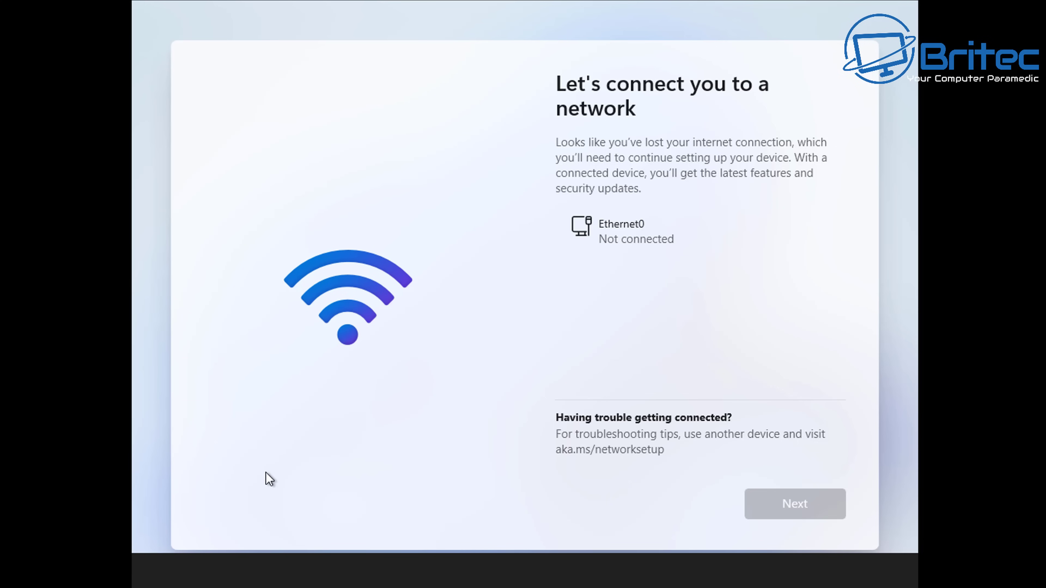
# - Open a command prompt over the network page and run taskkill /F /IM oobenetworkconnectionflow.exe
pyautogui.hotkey('shift', 'F10')
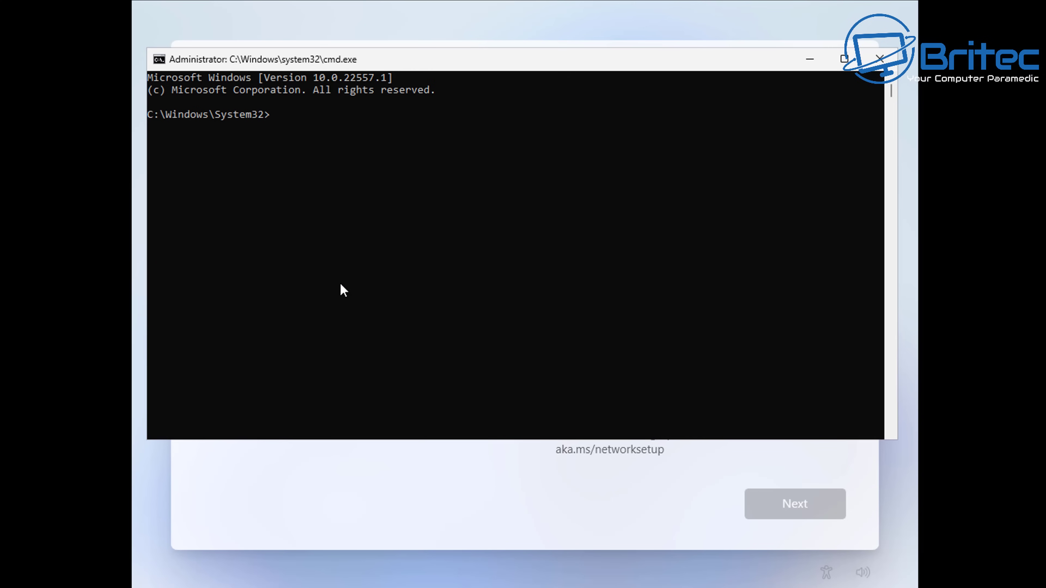
pyautogui.write('taskkill /F /IM ooben')
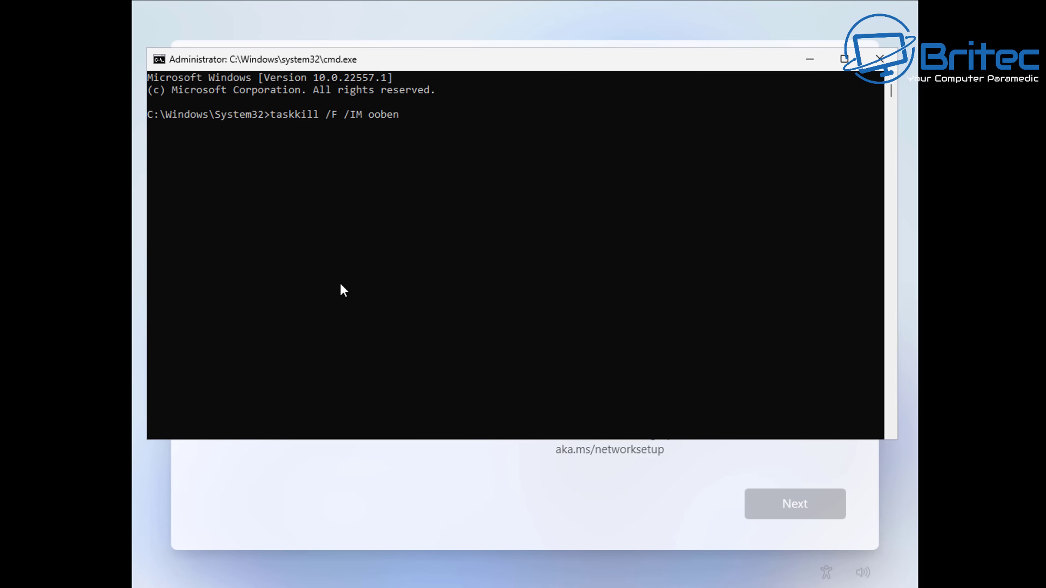
pyautogui.write('etworkconnection')
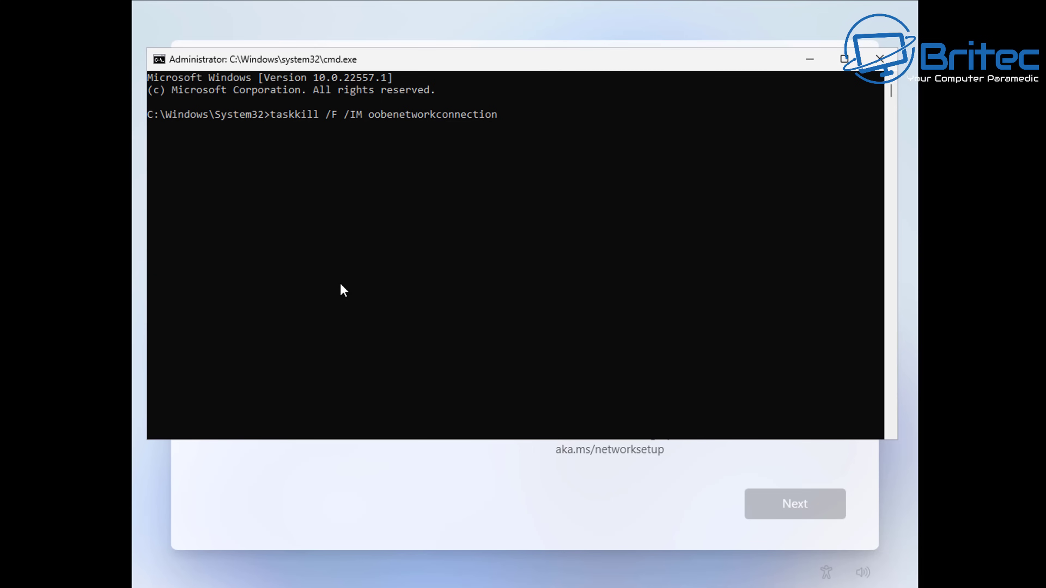
pyautogui.write('flow.exe')
pyautogui.press('Return')
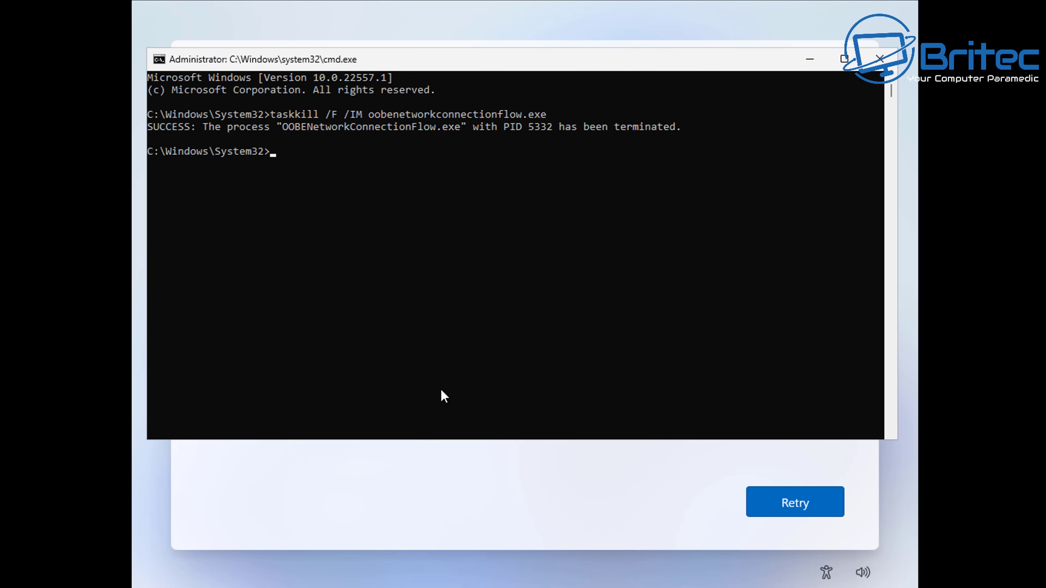
# - Try to end the network flow process by running the same taskkill command two more times
pyautogui.press('Up')
pyautogui.press('Return')
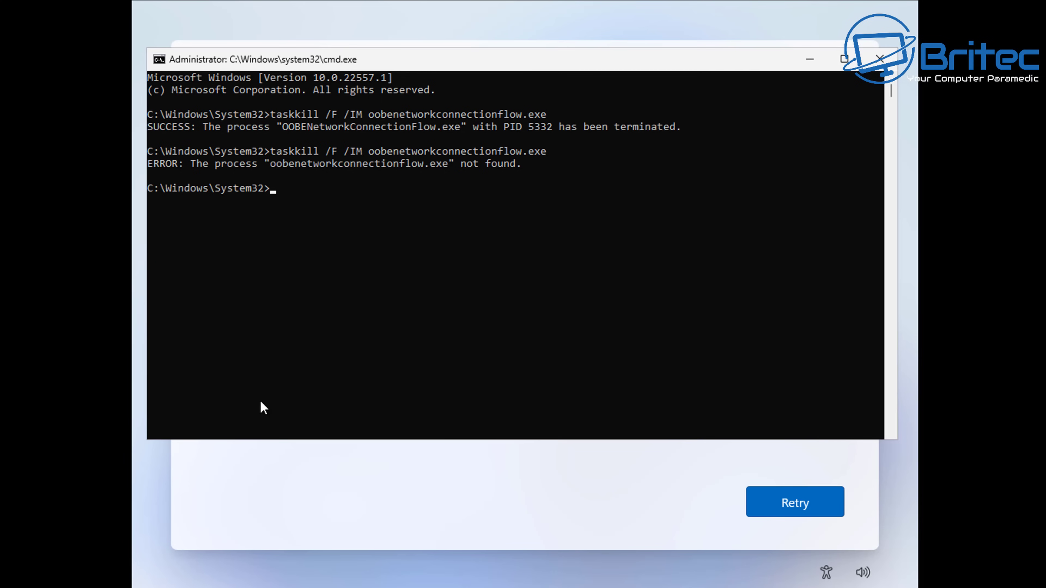
pyautogui.press('Up')
pyautogui.press('Return')
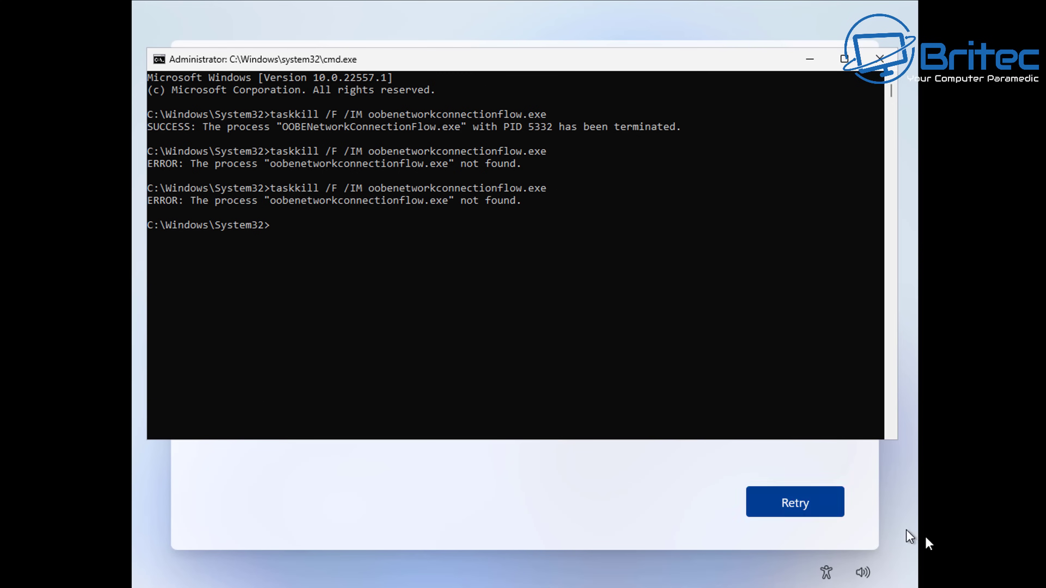
# - Retry the network connection and run the oobenetworkconnectionflow.exe taskkill command again in the open command prompt
pyautogui.click(787, 508)
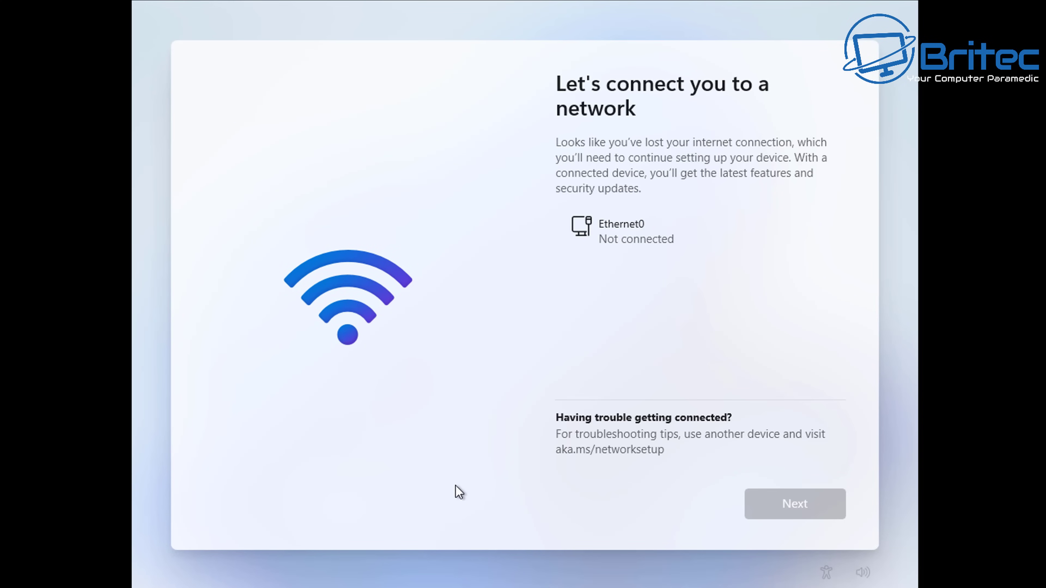
pyautogui.hotkey('alt', 'Tab')
pyautogui.hotkey('alt', 'Tab')
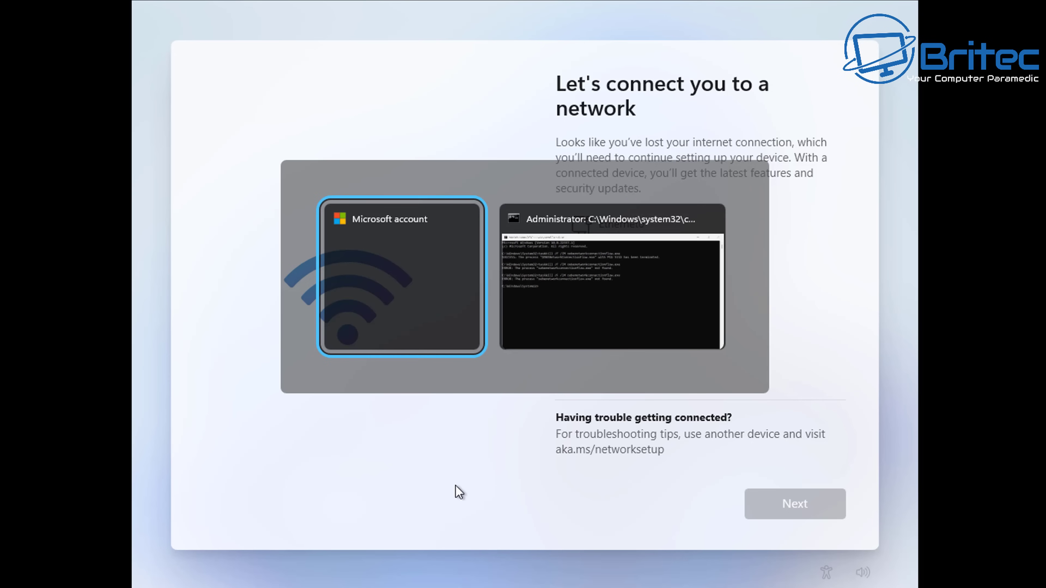
pyautogui.hotkey('alt', 'Tab')
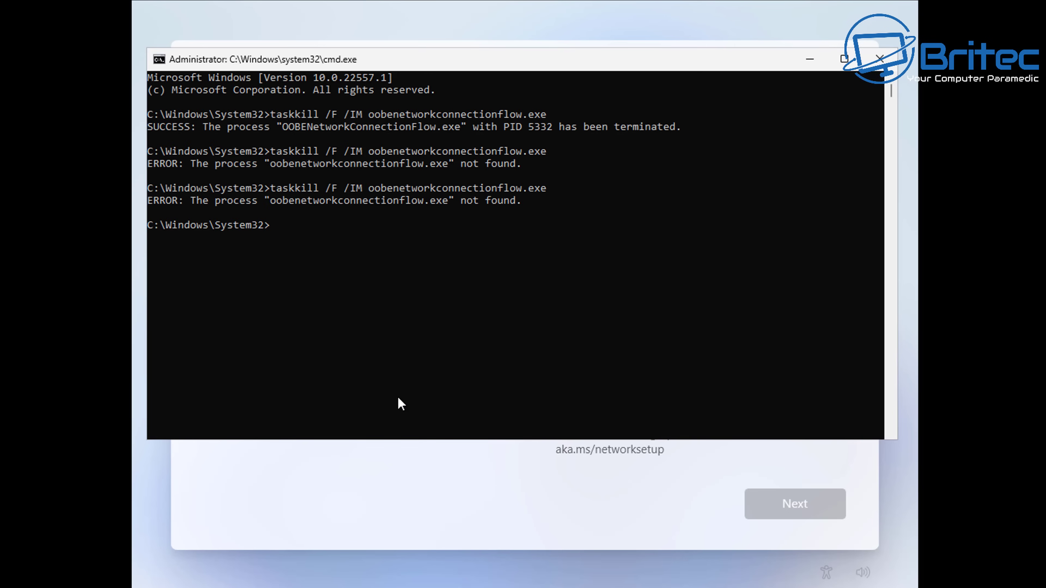
pyautogui.press('Up')
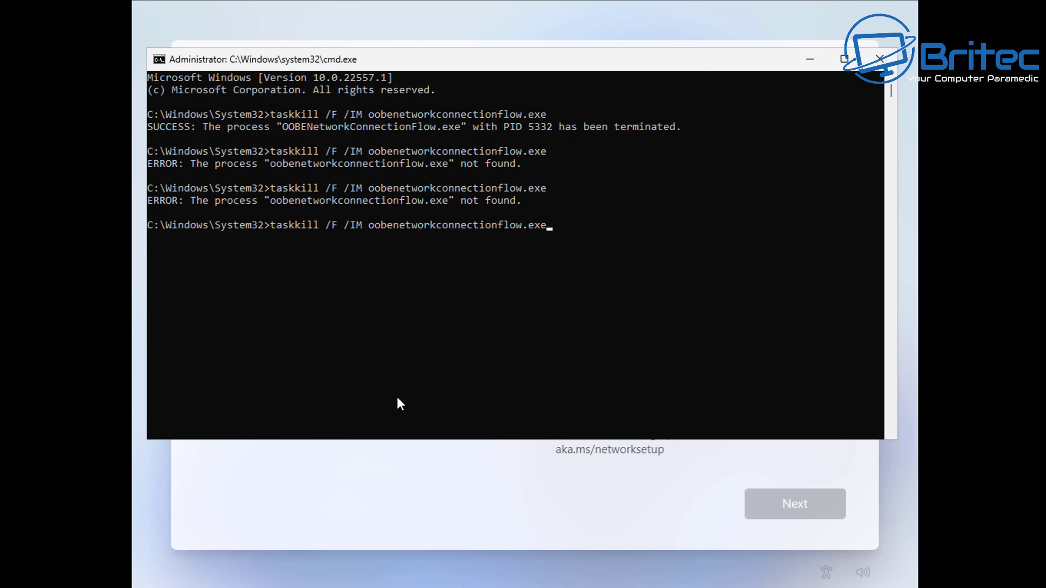
pyautogui.press('Return')
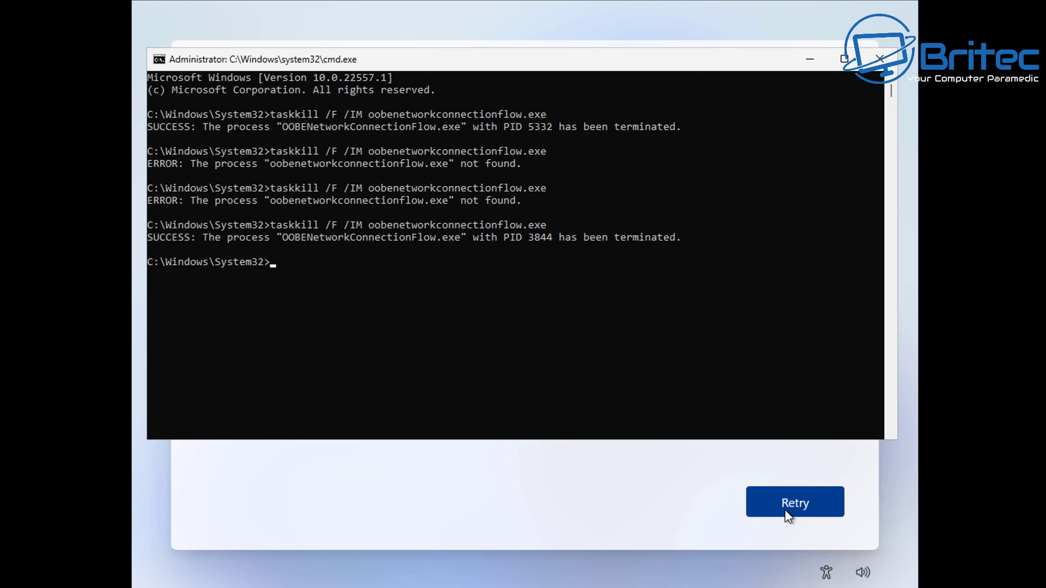
# - Perform two more rounds of retrying the network connection and force-ending oobenetworkconnectionflow.exe with the same taskkill command
pyautogui.click(795, 502)
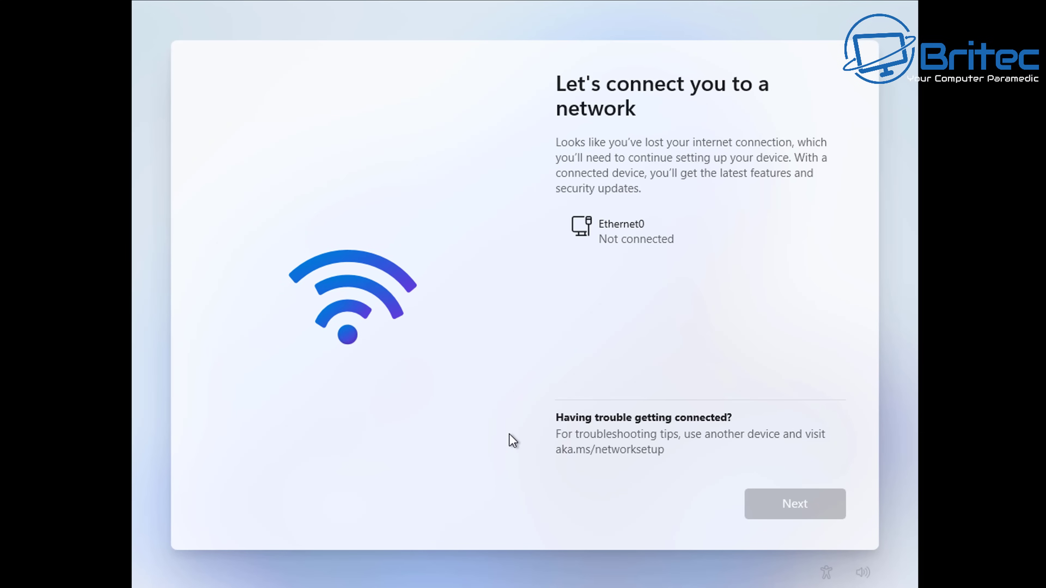
pyautogui.hotkey('alt', 'Tab')
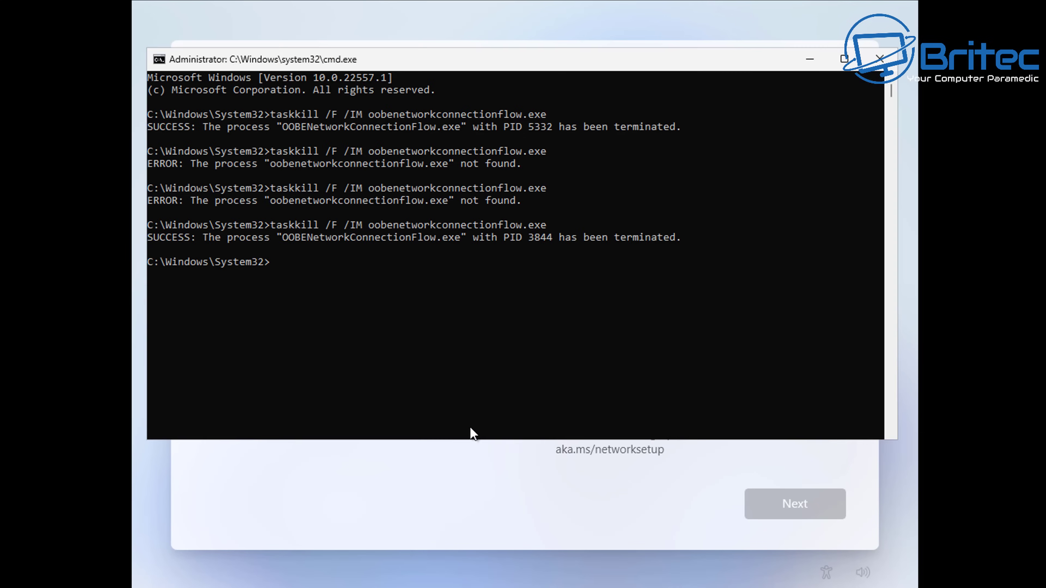
pyautogui.press('Up')
pyautogui.press('Return')
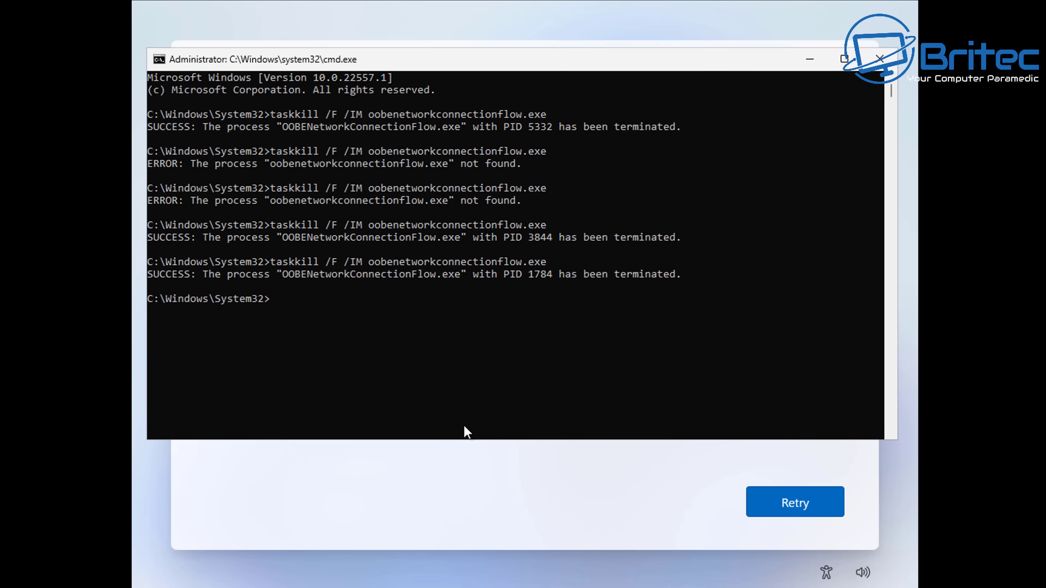
pyautogui.click(781, 505)
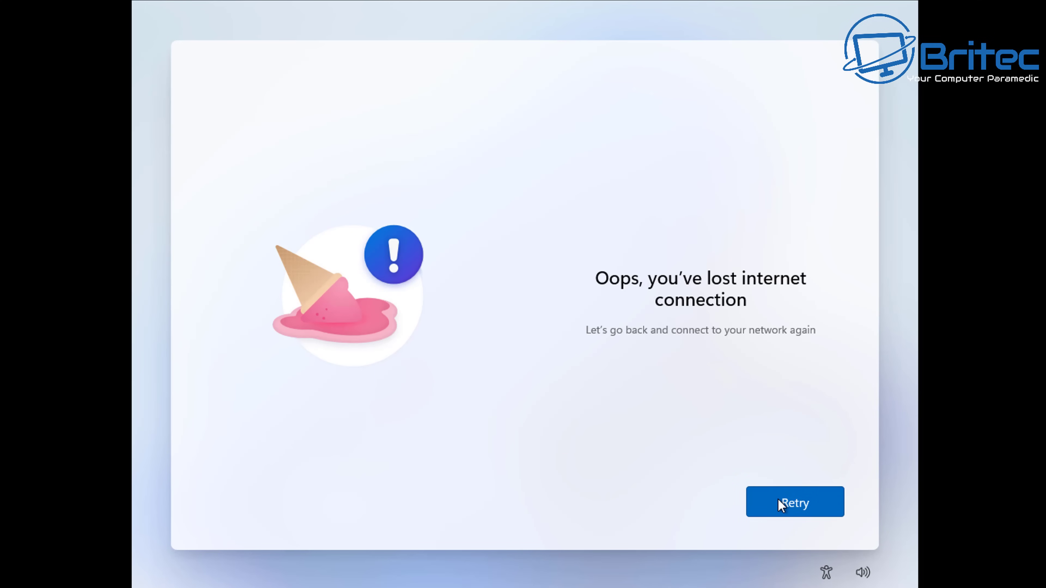
pyautogui.click(792, 500)
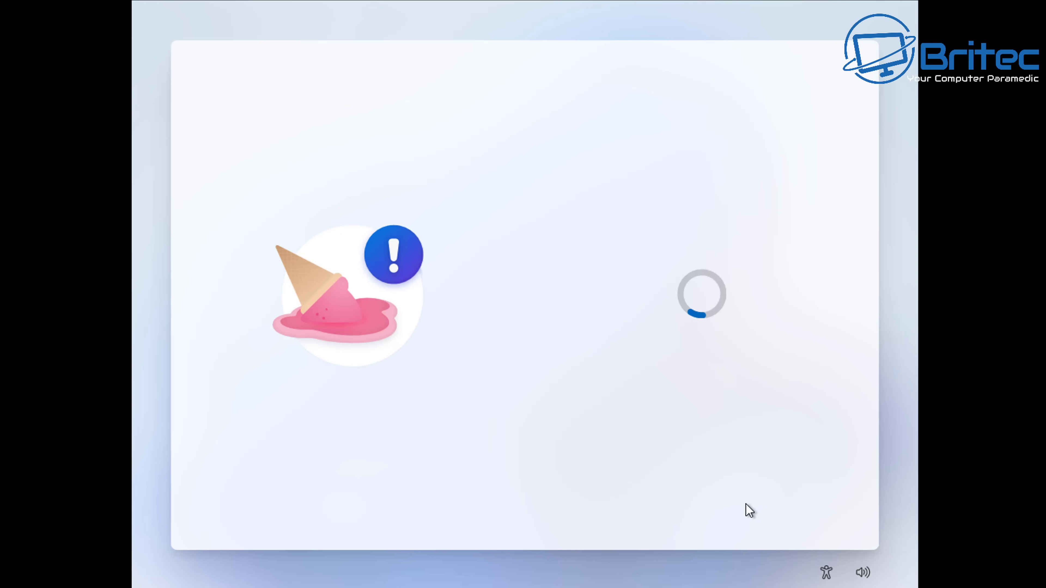
pyautogui.hotkey('alt', 'Tab')
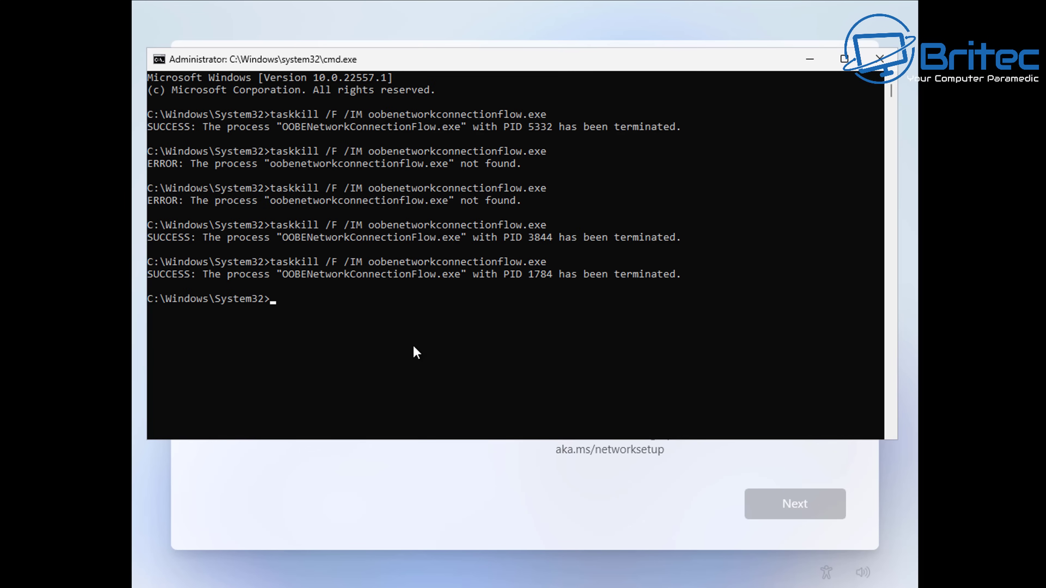
pyautogui.click(413, 345)
pyautogui.press('Up')
pyautogui.press('Return')
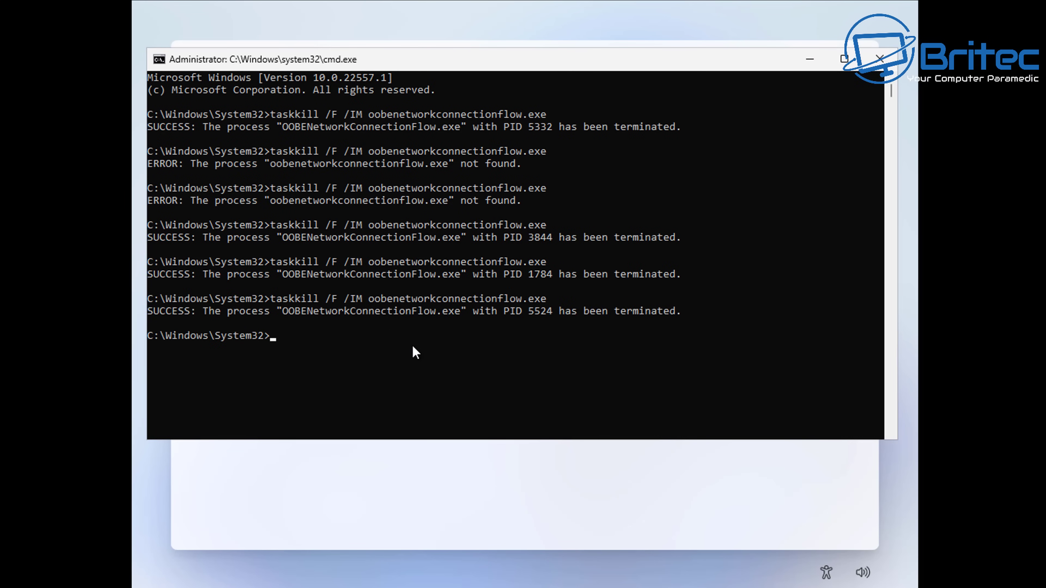
# - Retry the connection once more and terminate the relaunched network connection flow process from the command prompt
pyautogui.click(710, 467)
pyautogui.click(784, 502)
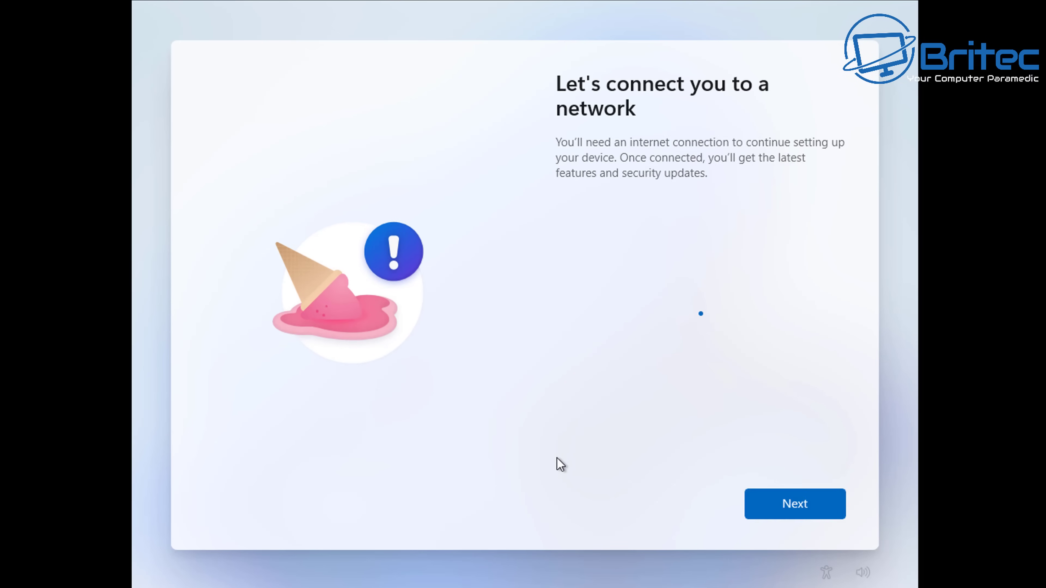
pyautogui.hotkey('alt', 'Tab')
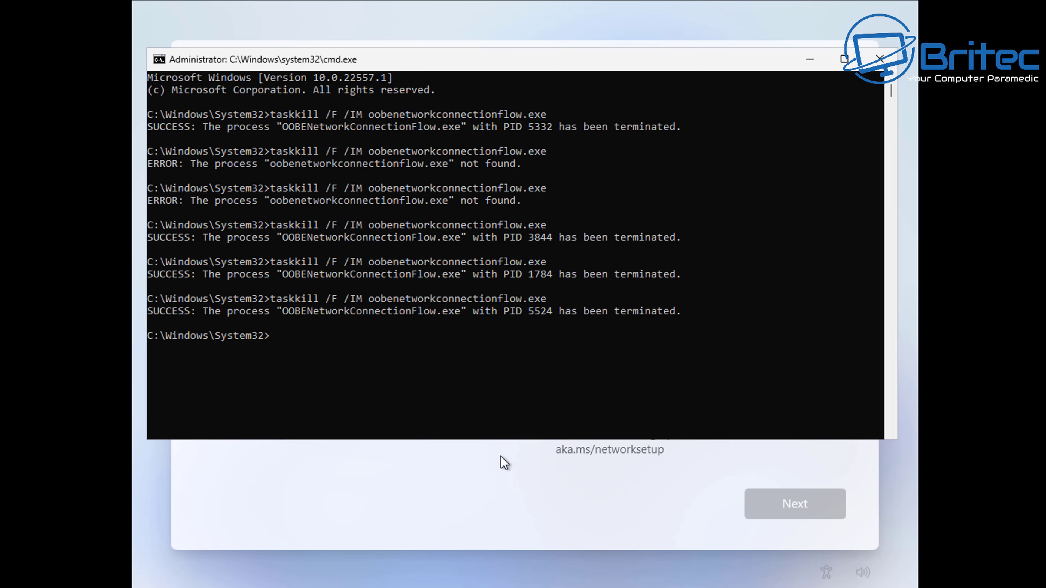
pyautogui.click(451, 372)
pyautogui.press('Up')
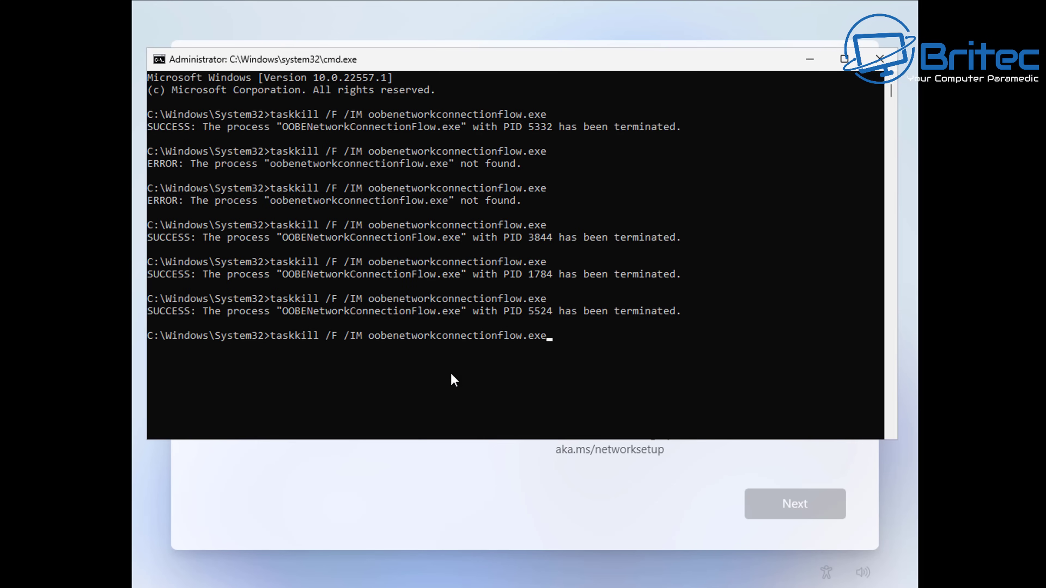
pyautogui.press('Return')
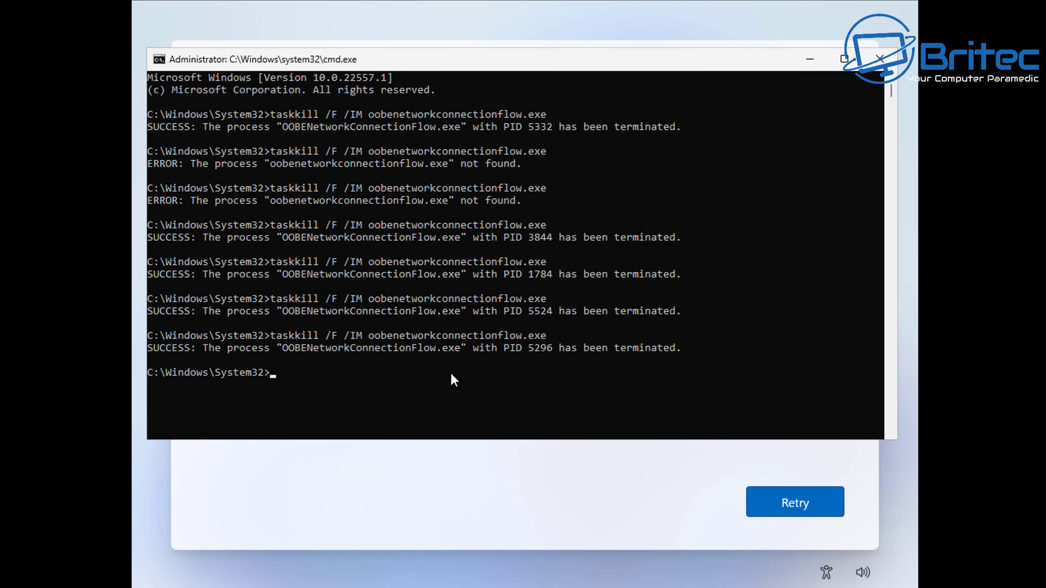
# - Repeat the connection retry and taskkill command to reach the device user name page, and close the command prompt
pyautogui.click(797, 506)
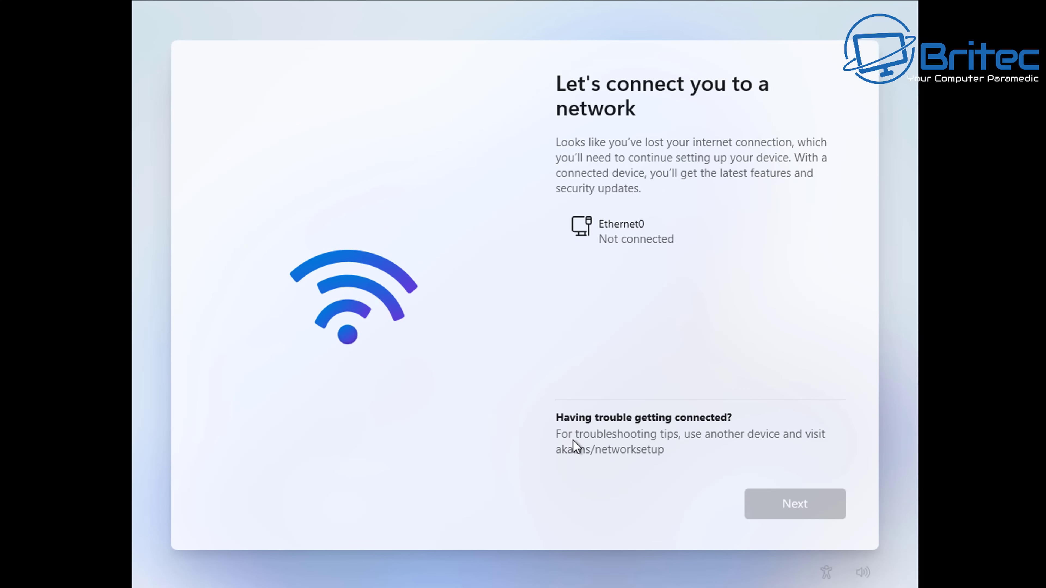
pyautogui.hotkey('alt', 'Tab')
pyautogui.press('Up')
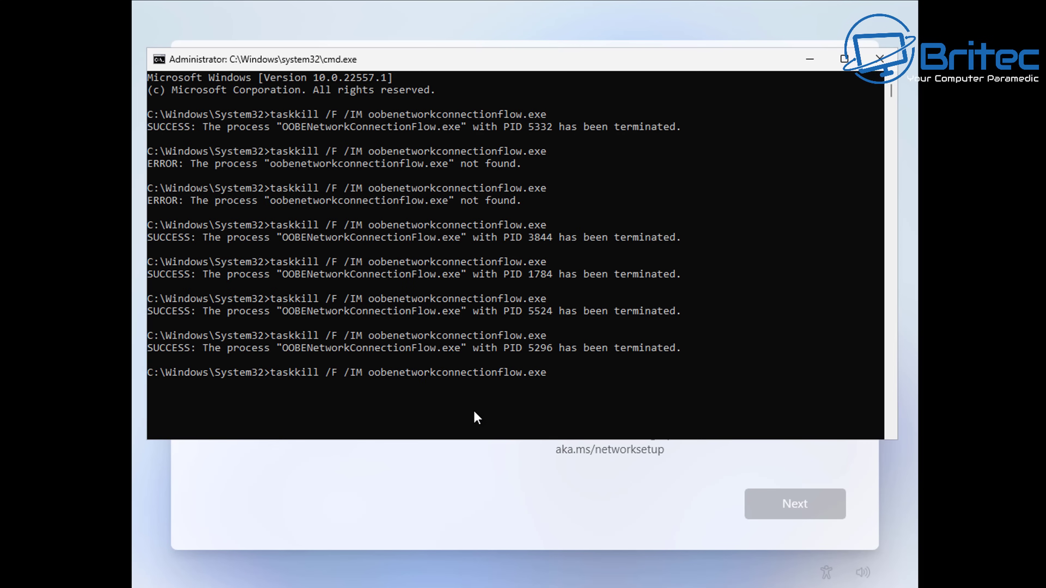
pyautogui.press('Return')
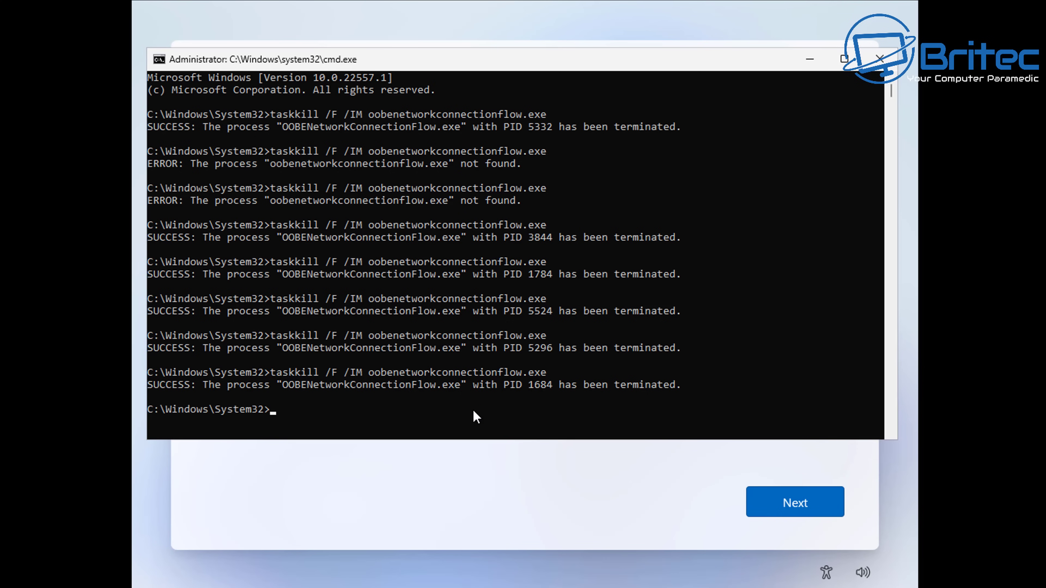
pyautogui.click(884, 68)
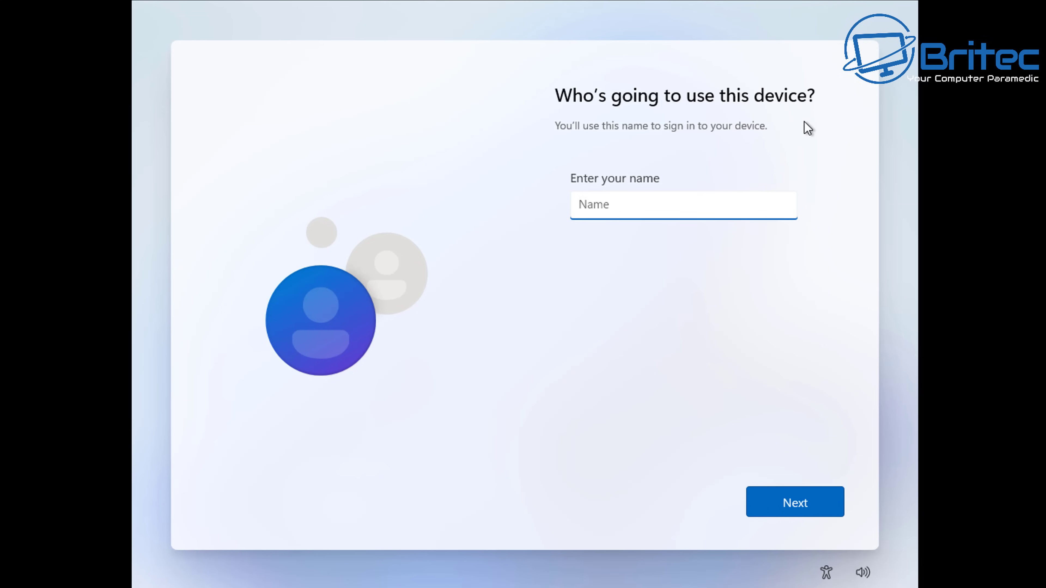
# - Name the device's local user Britec and continue through setup to the privacy settings
pyautogui.write('Britec')
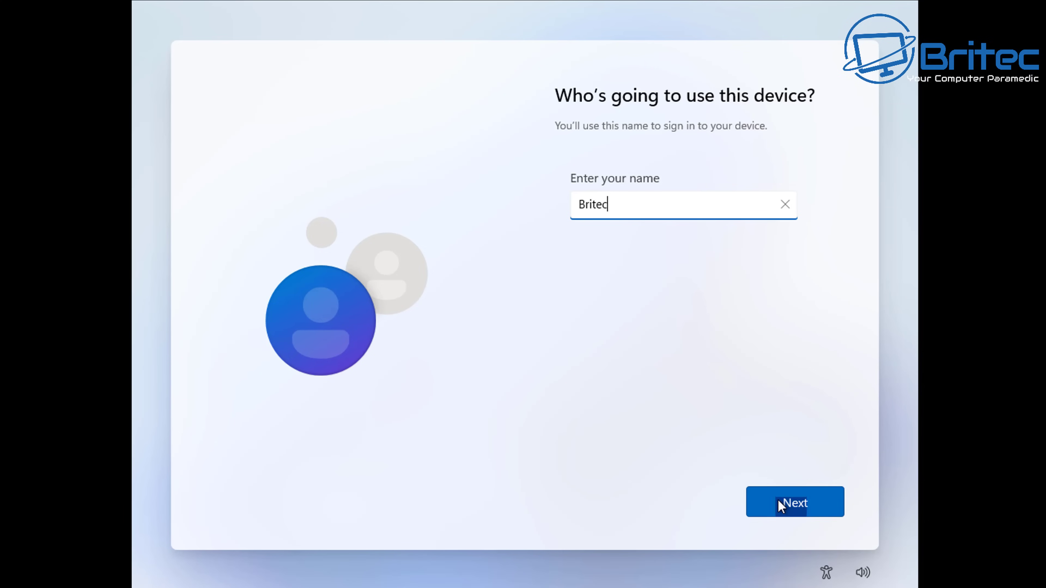
pyautogui.click(788, 504)
pyautogui.click(805, 503)
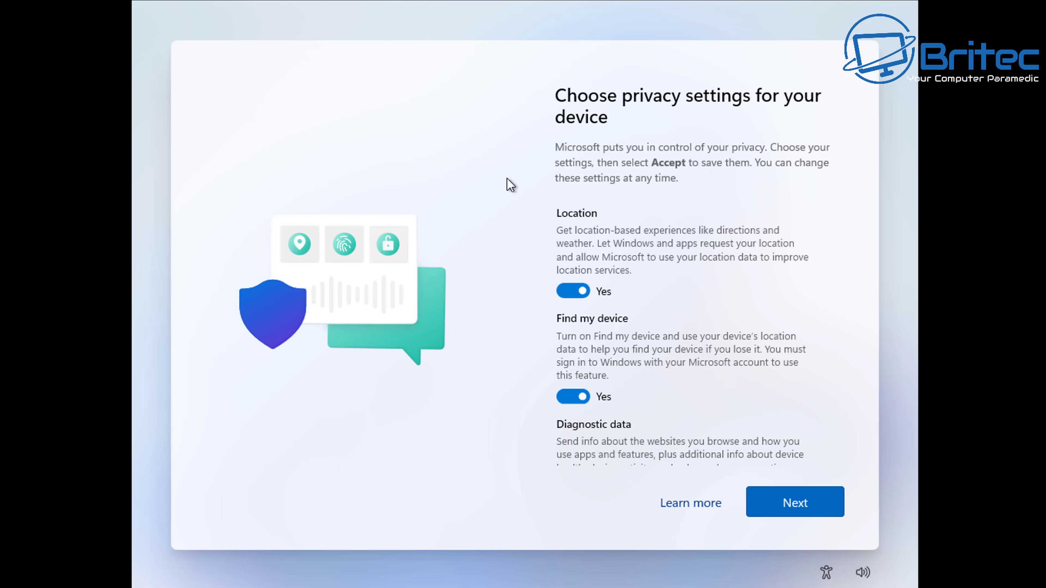
# - Turn off location, Find my device, optional diagnostic data, inking and typing, tailored experiences and advertising ID, and accept the privacy settings
pyautogui.click(574, 291)
pyautogui.click(586, 389)
pyautogui.scroll(-3, 595, 378)
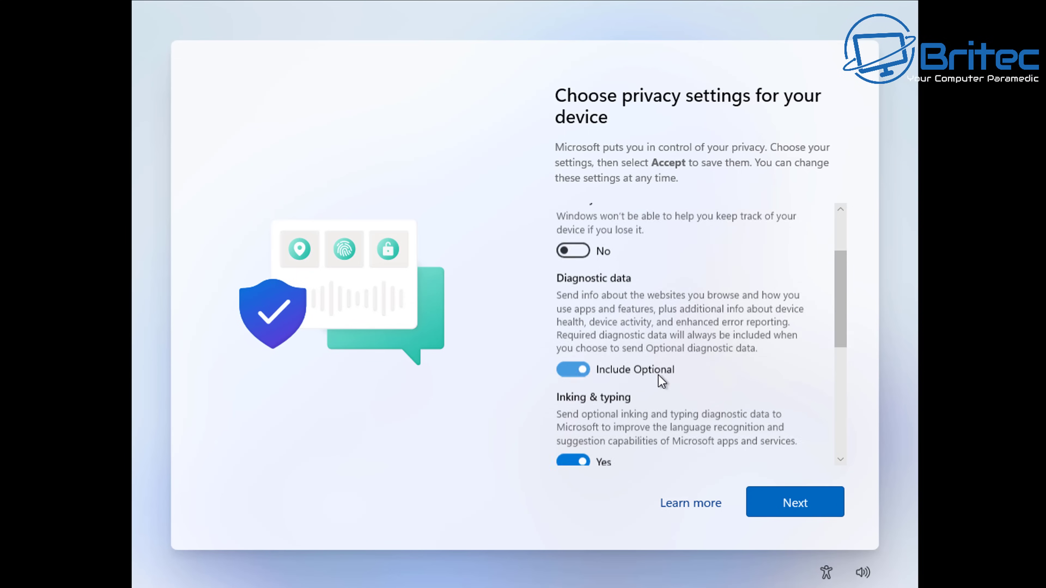
pyautogui.click(574, 320)
pyautogui.click(573, 412)
pyautogui.scroll(-3, 674, 417)
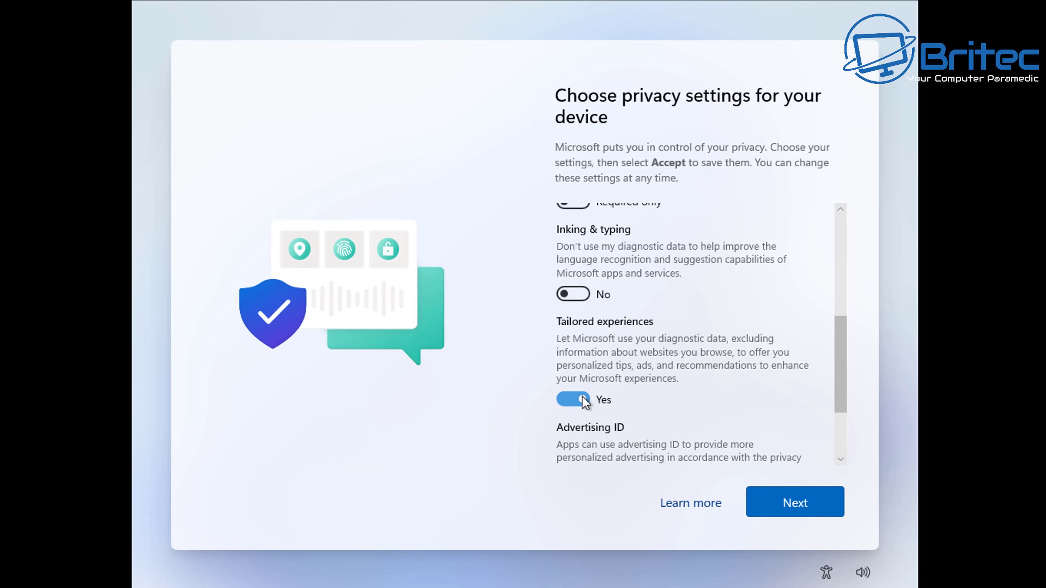
pyautogui.click(573, 399)
pyautogui.scroll(-2, 589, 408)
pyautogui.click(573, 382)
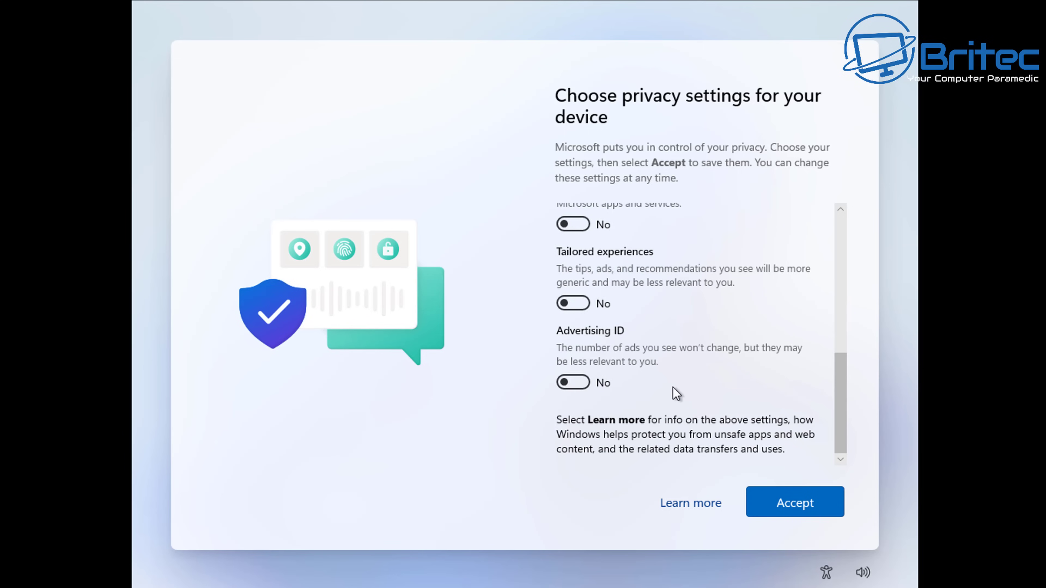
pyautogui.click(791, 508)
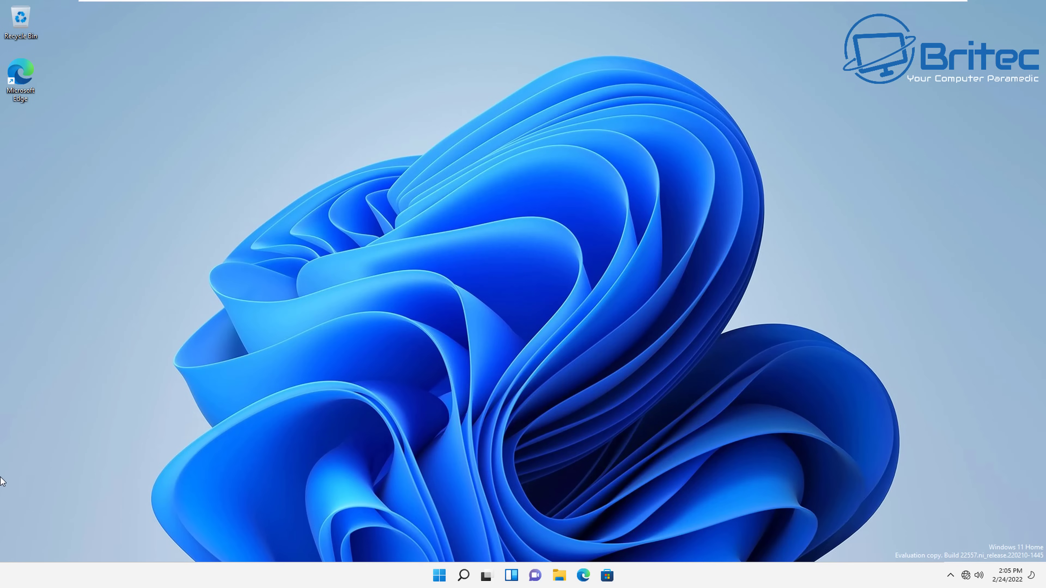
# - Open Windows Settings, center its window on the desktop to check the account type on the System page, and close it
pyautogui.click(440, 576)
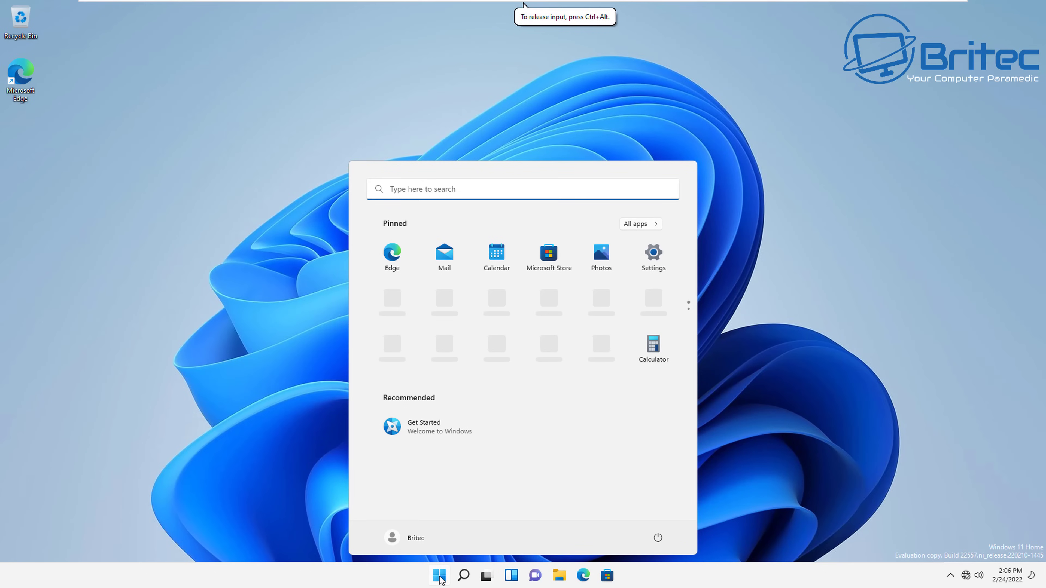
pyautogui.click(656, 257)
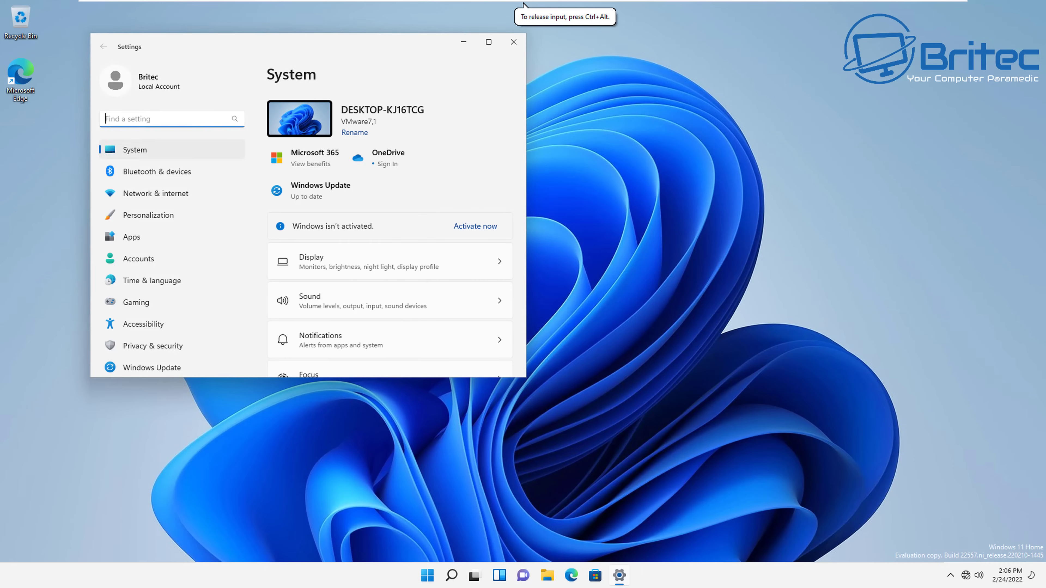
pyautogui.moveTo(261, 44); pyautogui.dragTo(464, 130)
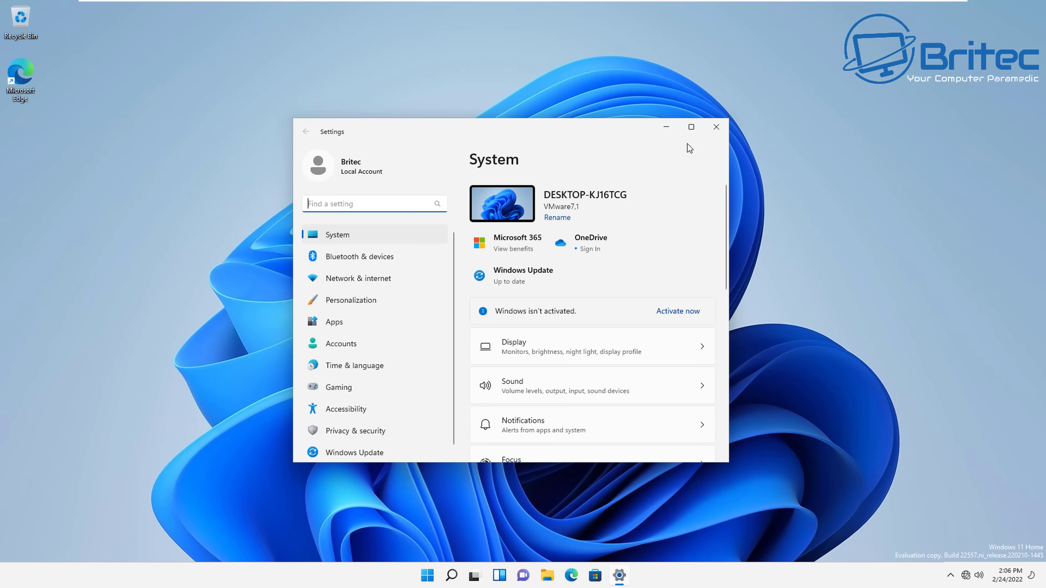
pyautogui.click(716, 127)
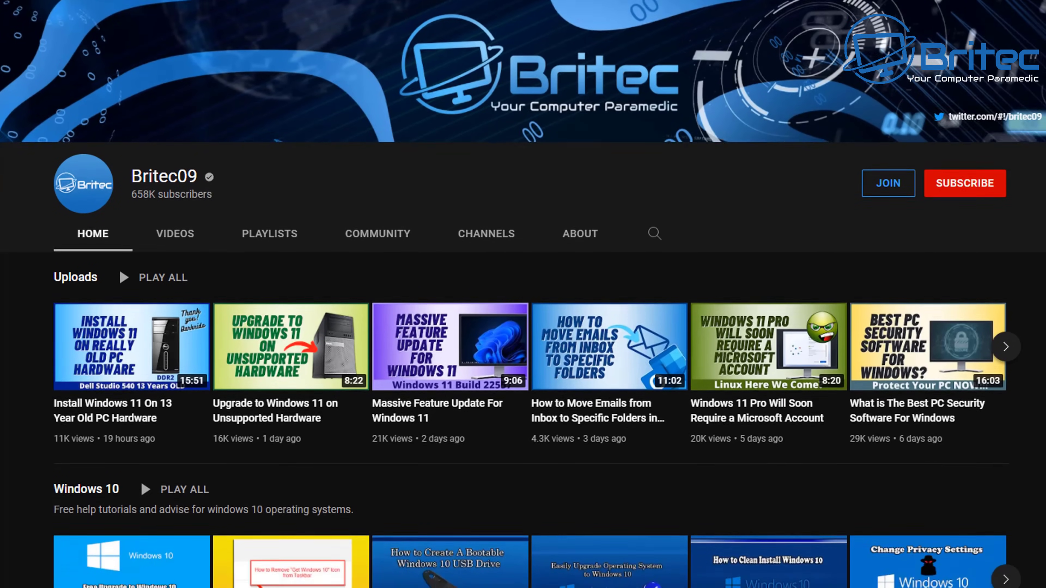
# - Switch to the Britec09 channel on YouTube and browse the video sections of its home page
pyautogui.scroll(-5, 523, 294)
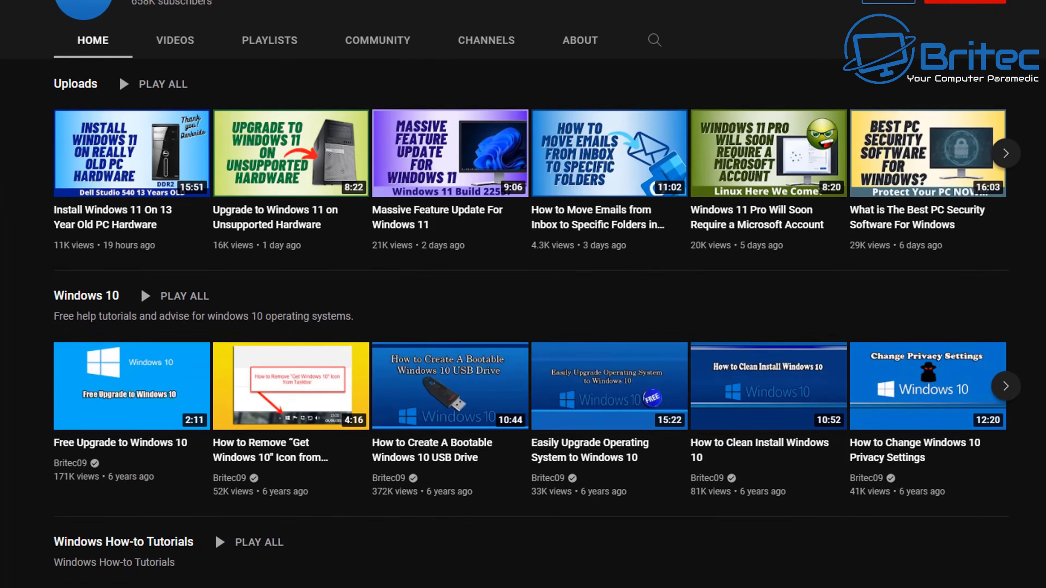
pyautogui.scroll(-6, 523, 294)
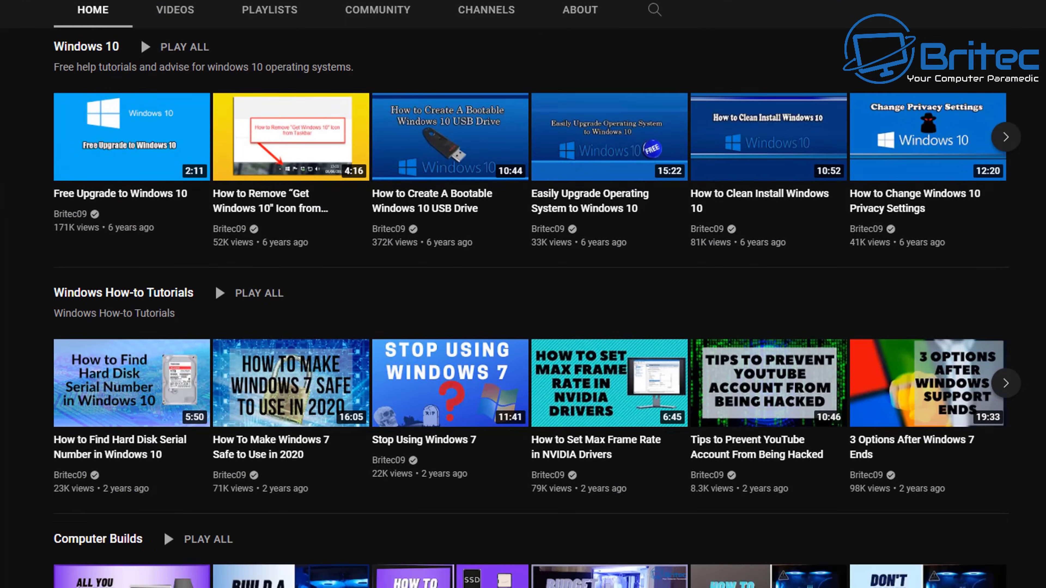
pyautogui.scroll(-7, 523, 294)
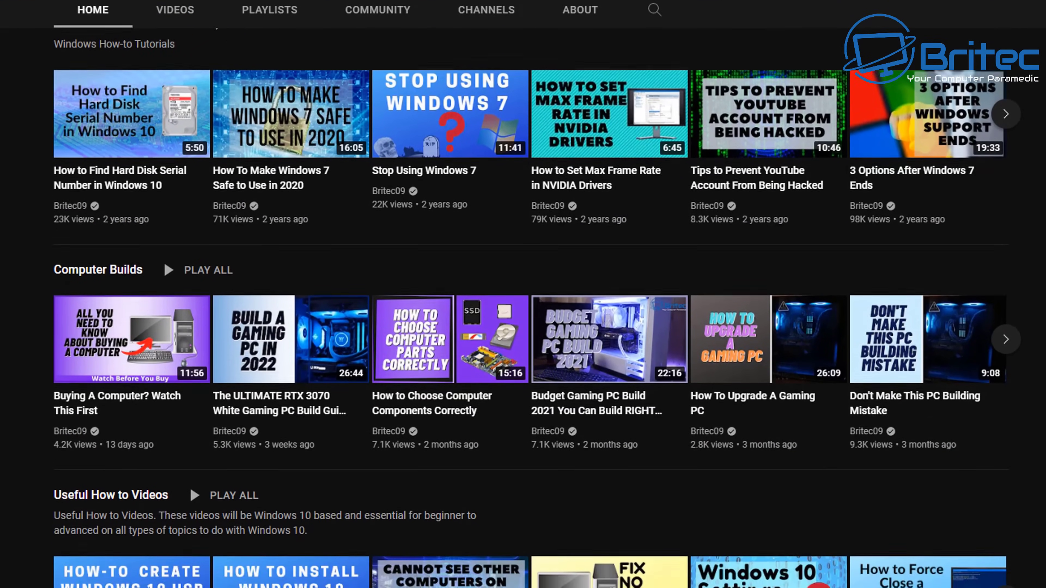
pyautogui.scroll(-7, 523, 295)
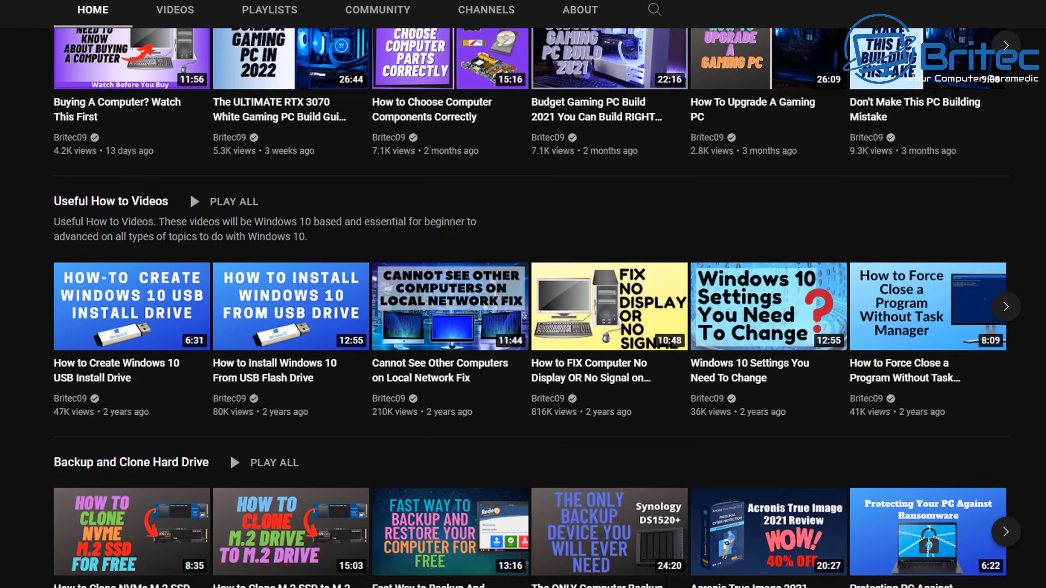
pyautogui.scroll(-8, 523, 294)
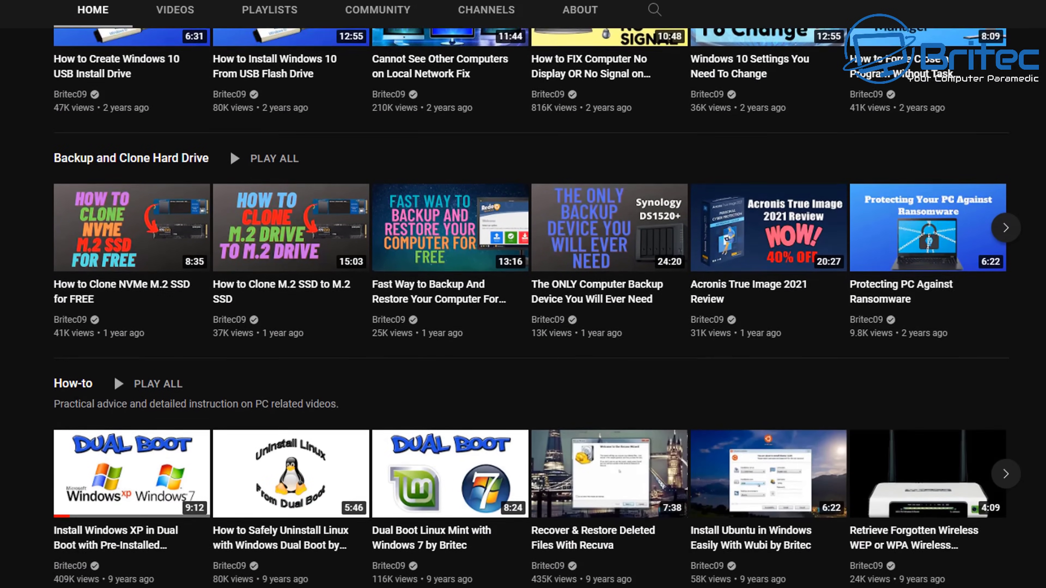
pyautogui.scroll(-7, 524, 294)
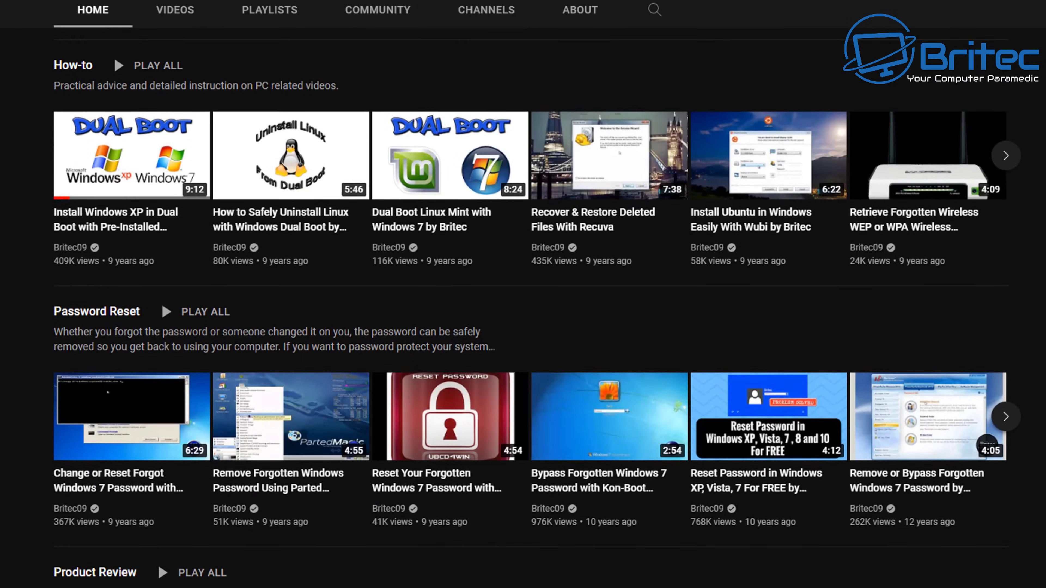
pyautogui.scroll(-8, 523, 295)
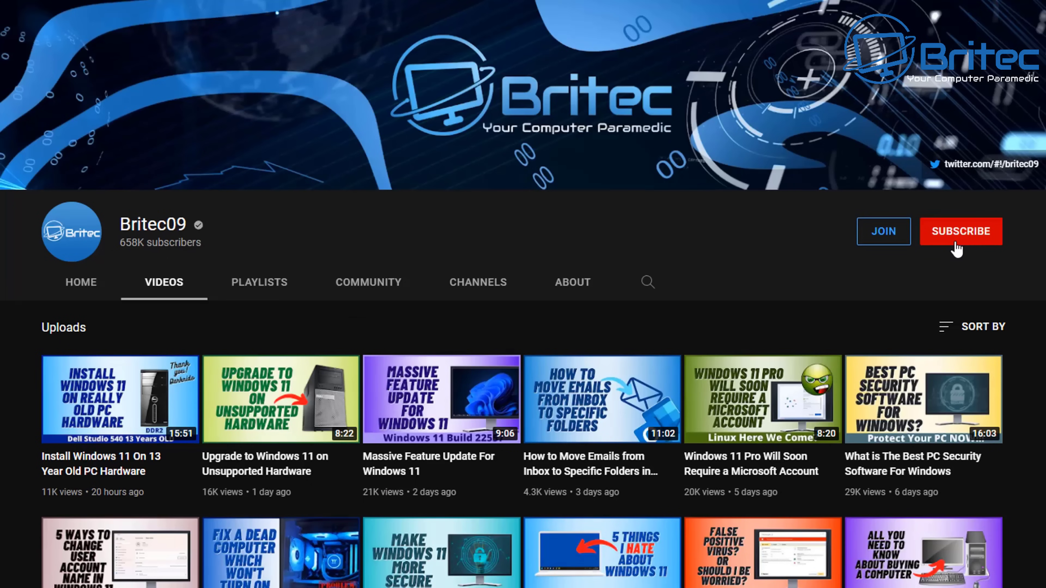
# - Subscribe to the Britec09 channel with notifications set to All, and open its membership options
pyautogui.click(956, 247)
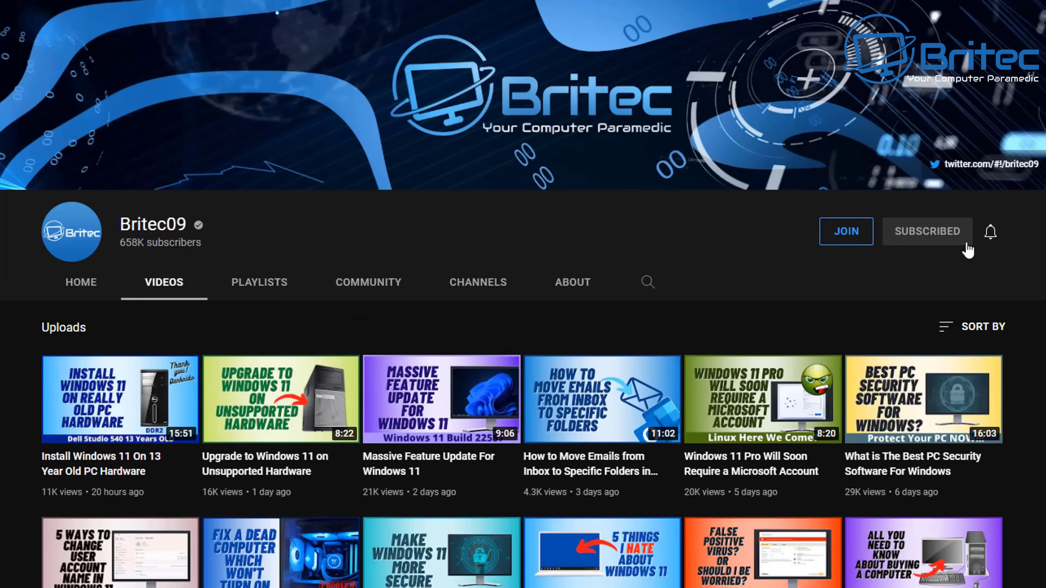
pyautogui.click(991, 235)
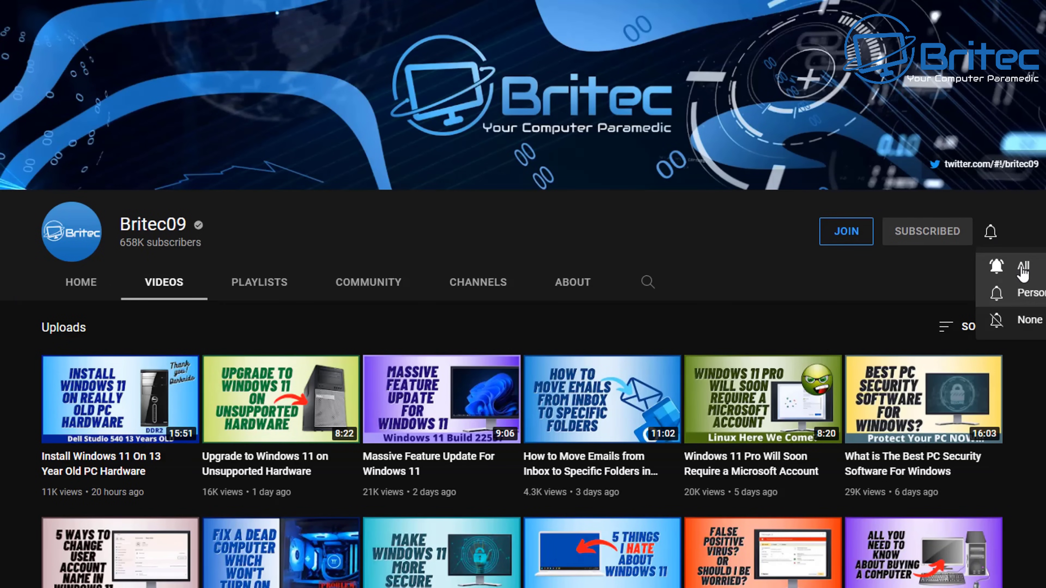
pyautogui.click(1023, 268)
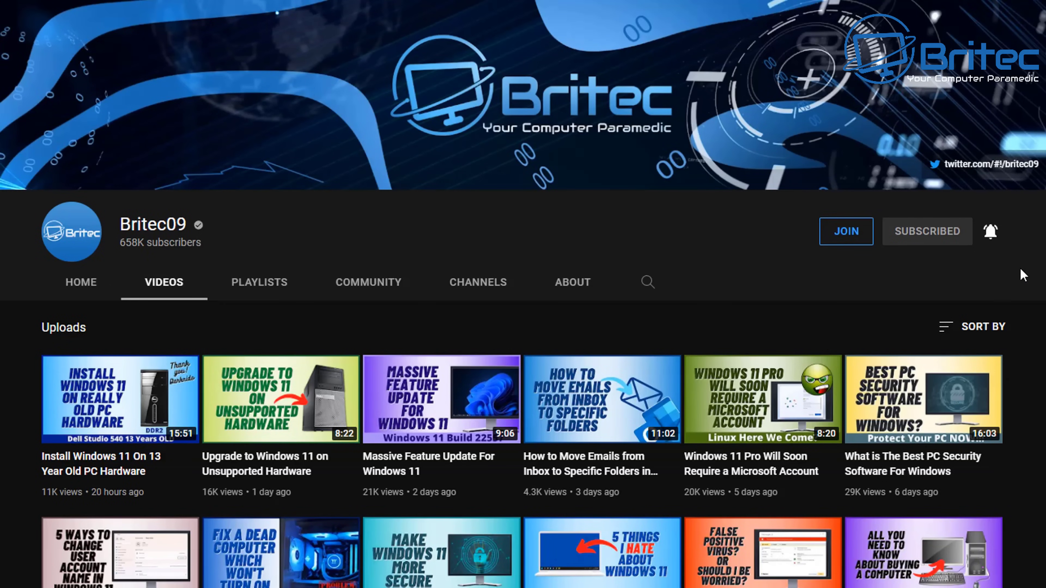
pyautogui.click(853, 248)
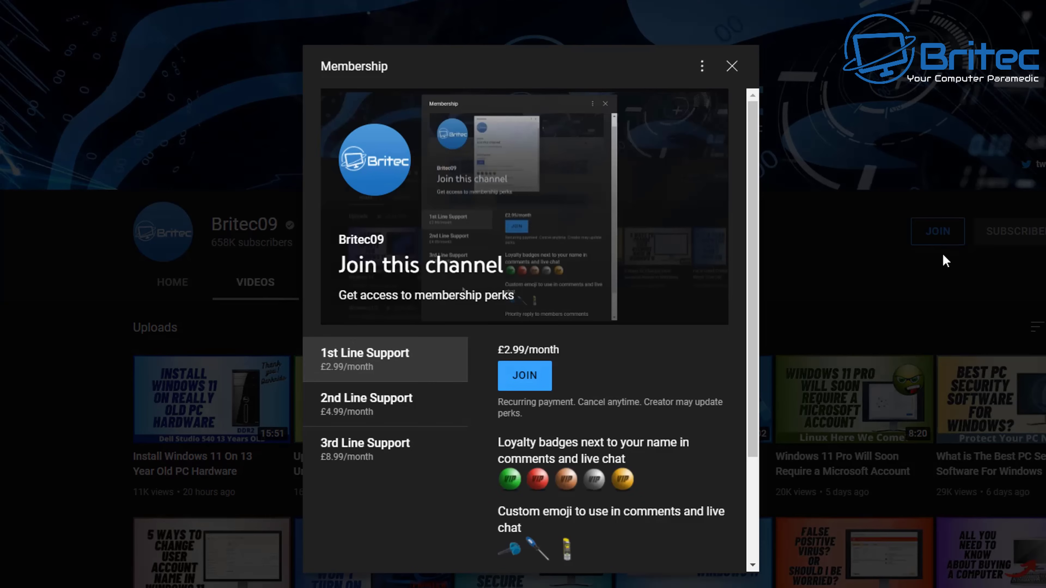